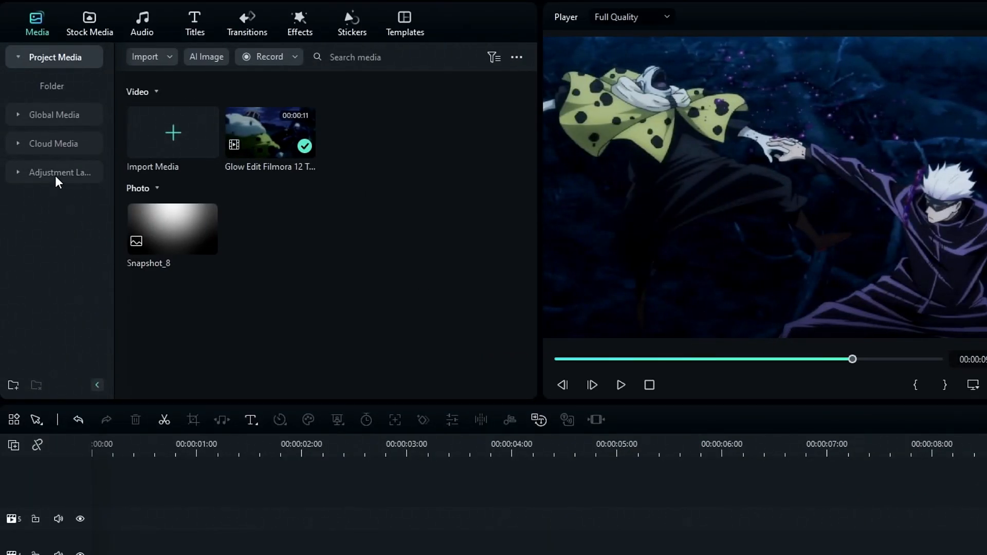
Add an adjustment layer on the track above the video clip and stretch it to the clip's end.
click(55, 174)
drag(150, 131, 277, 398)
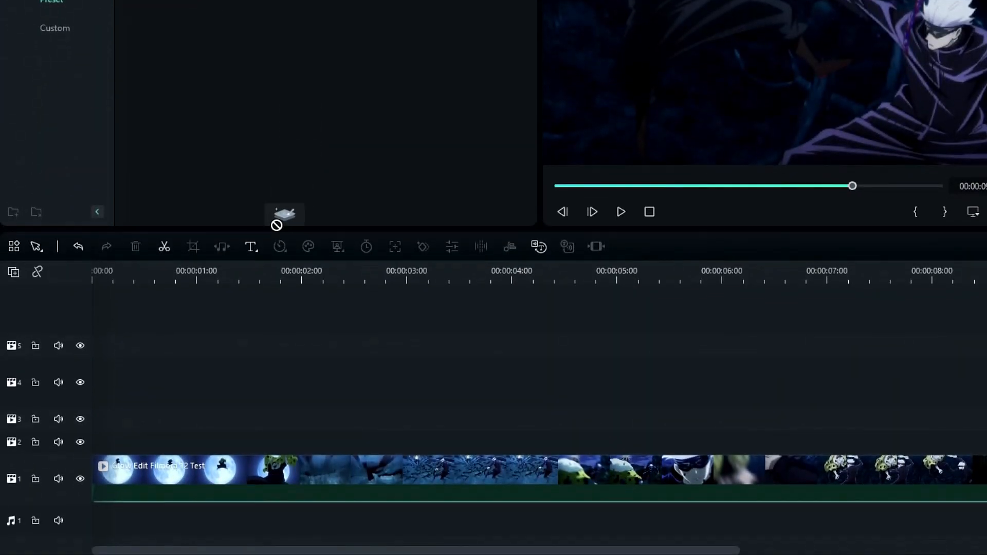
drag(277, 225, 85, 443)
drag(442, 471, 977, 471)
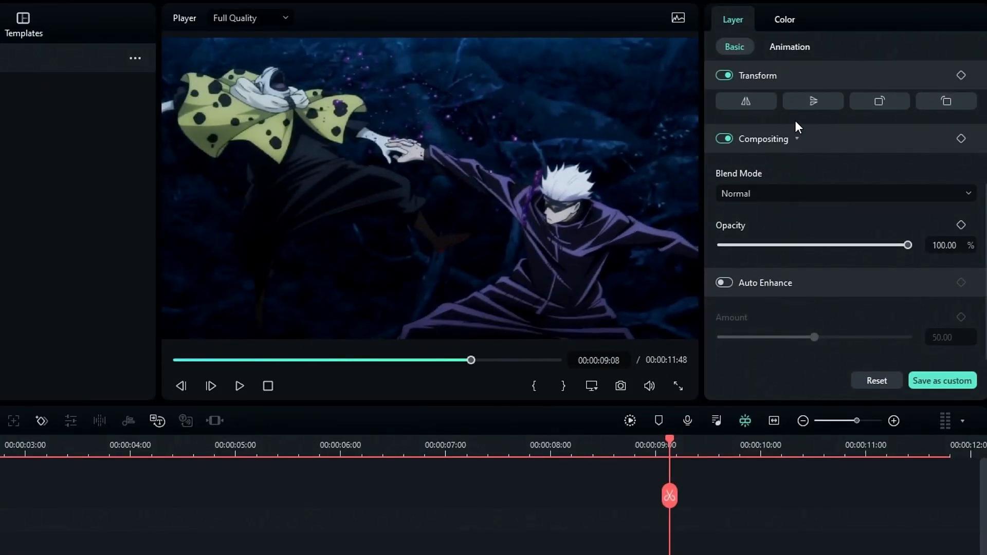
Set the adjustment layer's color temperature to 15 and saturation to 10.
click(785, 18)
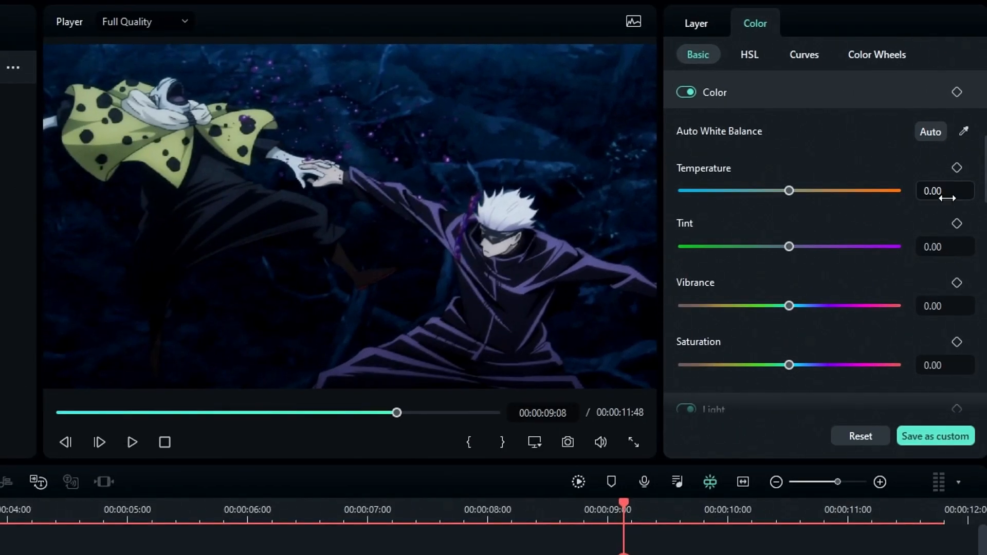
click(943, 167)
text(15)
key(Return)
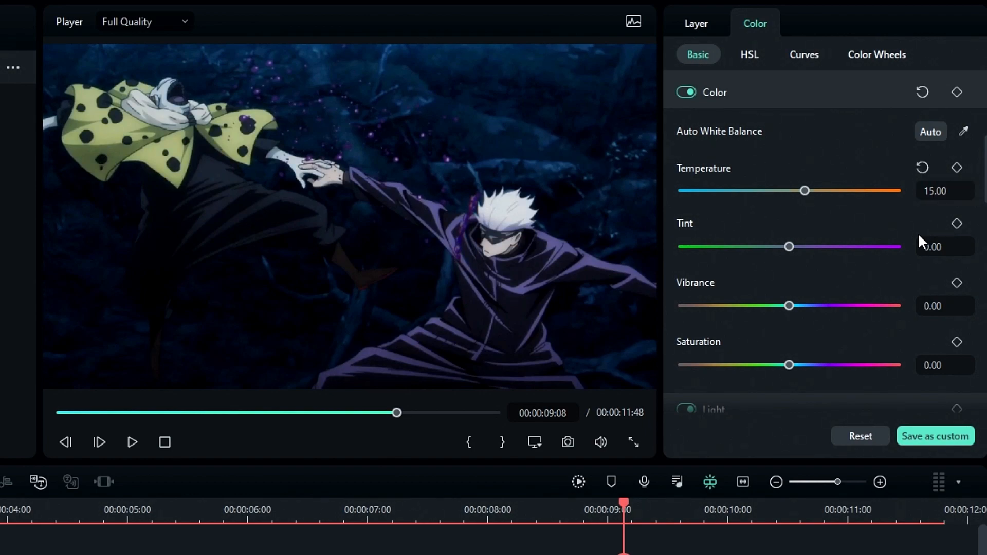
click(950, 366)
text(10)
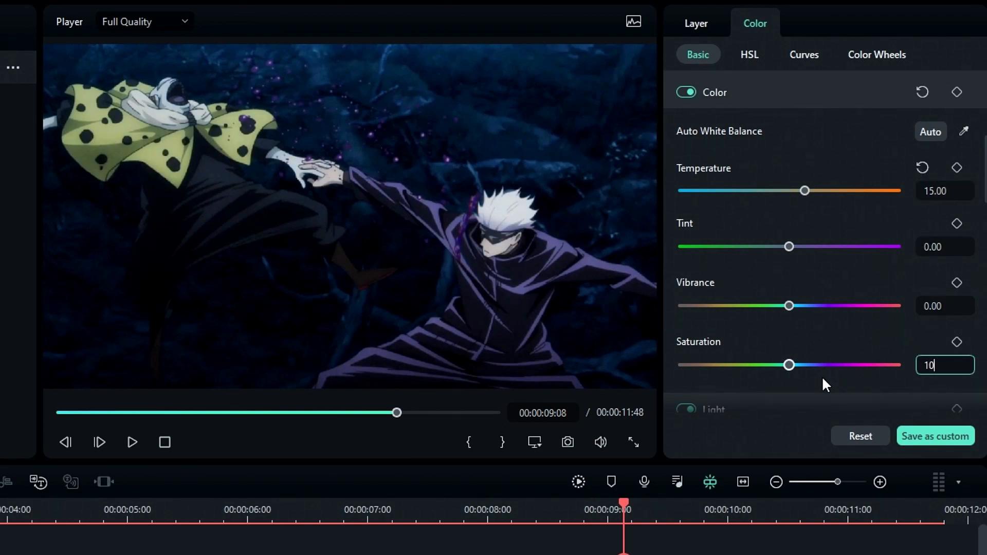
key(Return)
Set the adjustment layer's exposure to -10 and brightness to 10.
scroll(815, 302, down, 3)
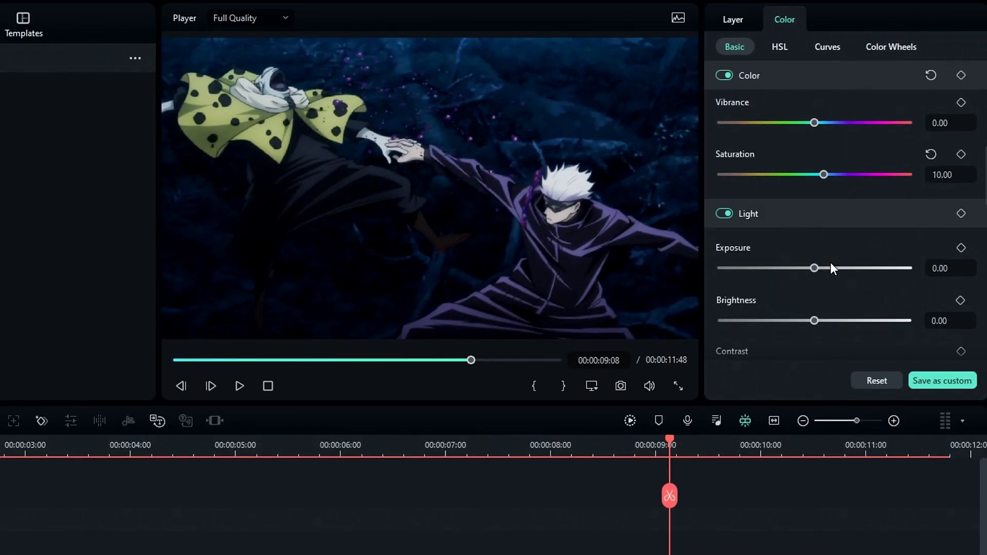
scroll(831, 262, down, 3)
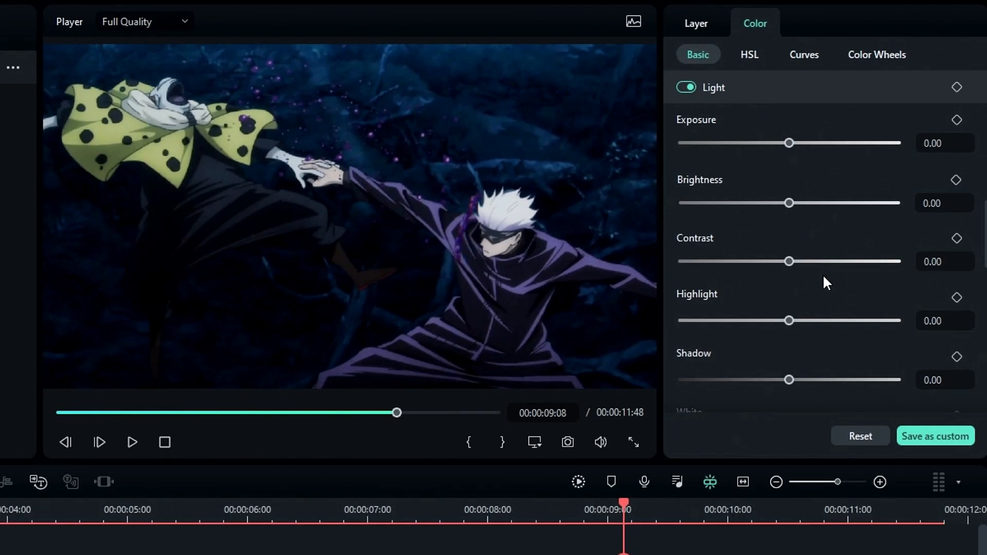
click(930, 142)
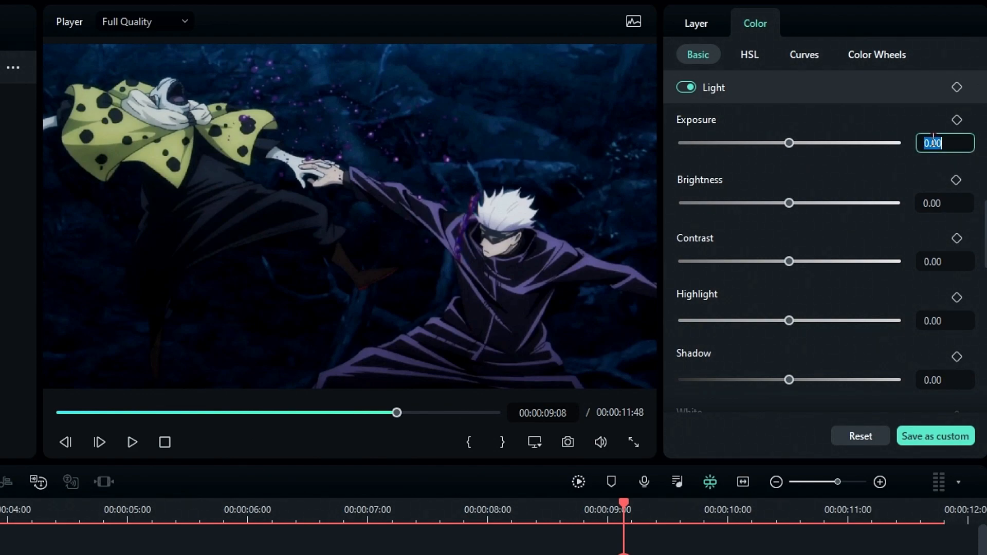
text(-10)
key(Return)
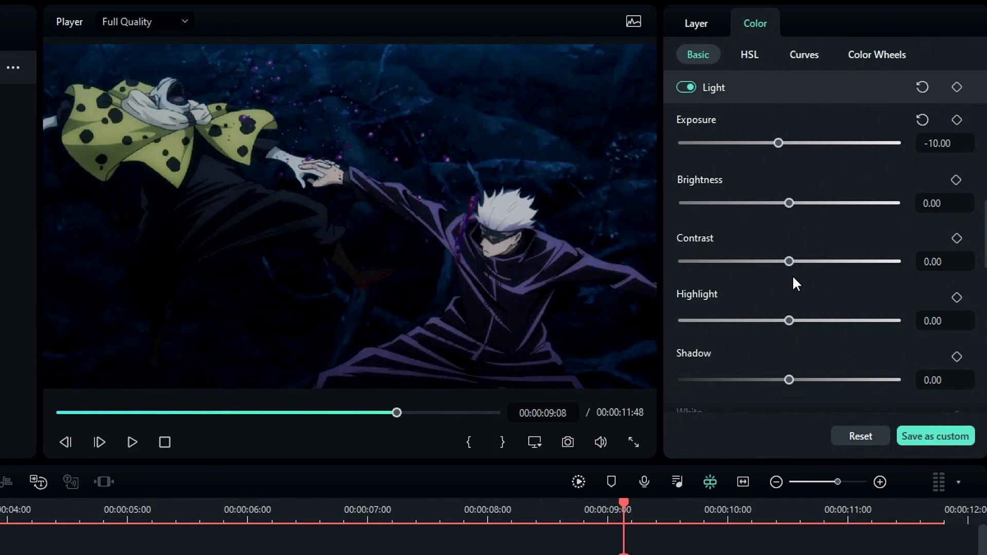
click(935, 203)
text(10)
key(Return)
Set the adjustment layer's contrast to 10 and highlight to 20.
click(933, 262)
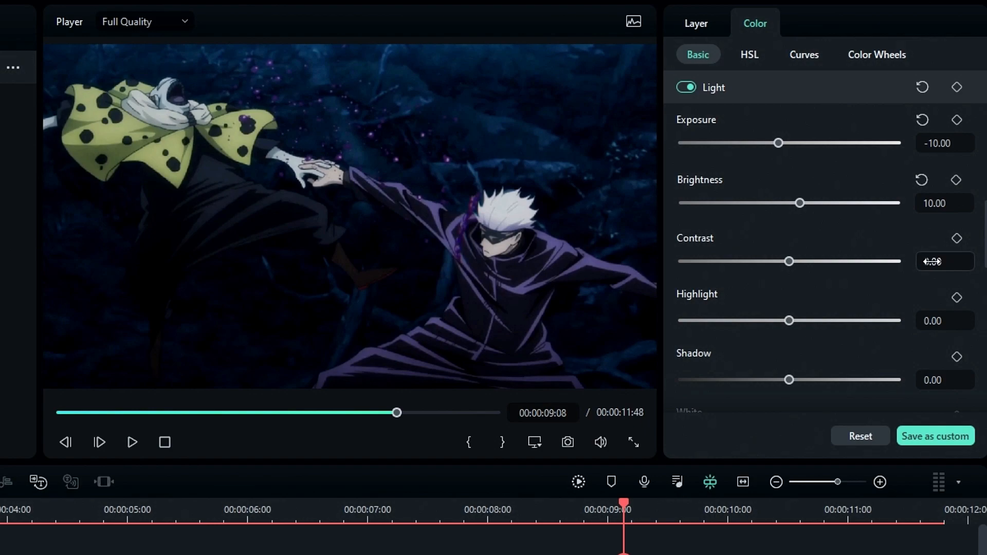
text(10)
key(Return)
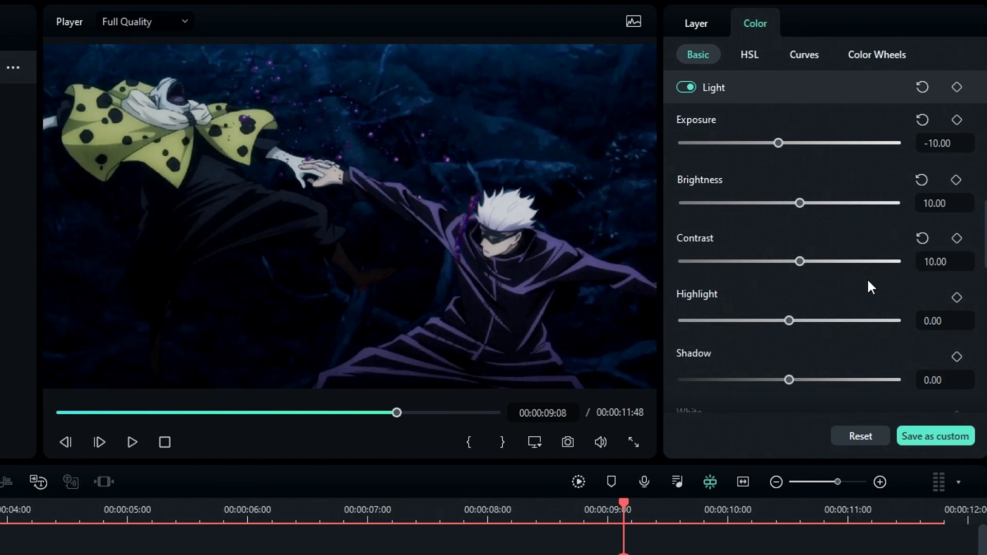
click(918, 320)
text(20)
key(Return)
Set the adjustment layer's shadow to -10 and sharpen to 50.
scroll(874, 339, down, 2)
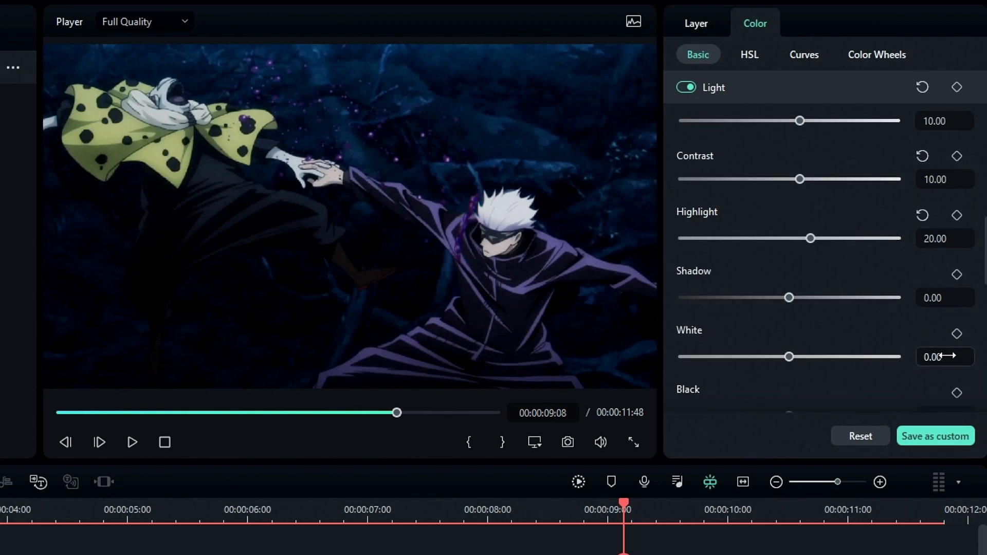
click(928, 293)
text(-10)
key(Return)
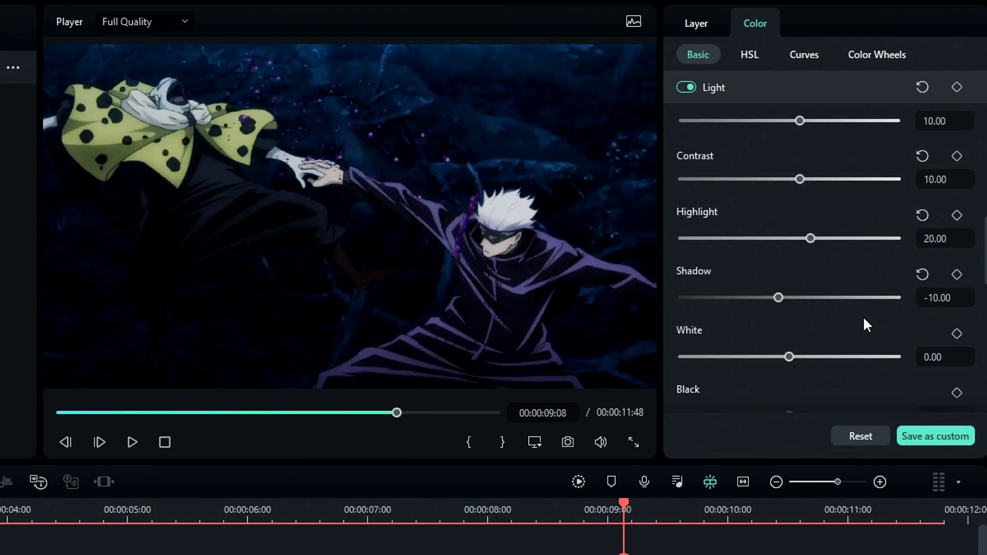
scroll(832, 304, down, 5)
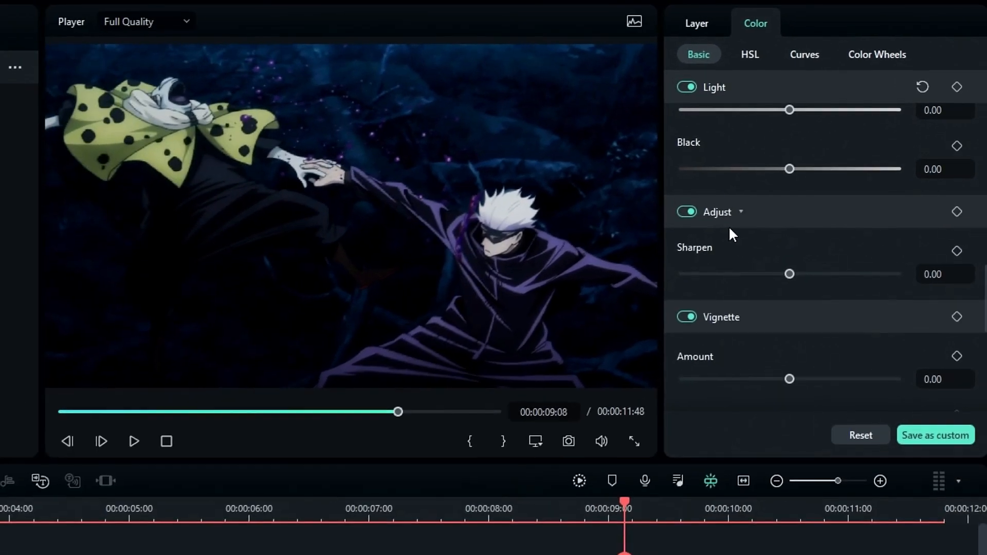
click(931, 275)
text(50)
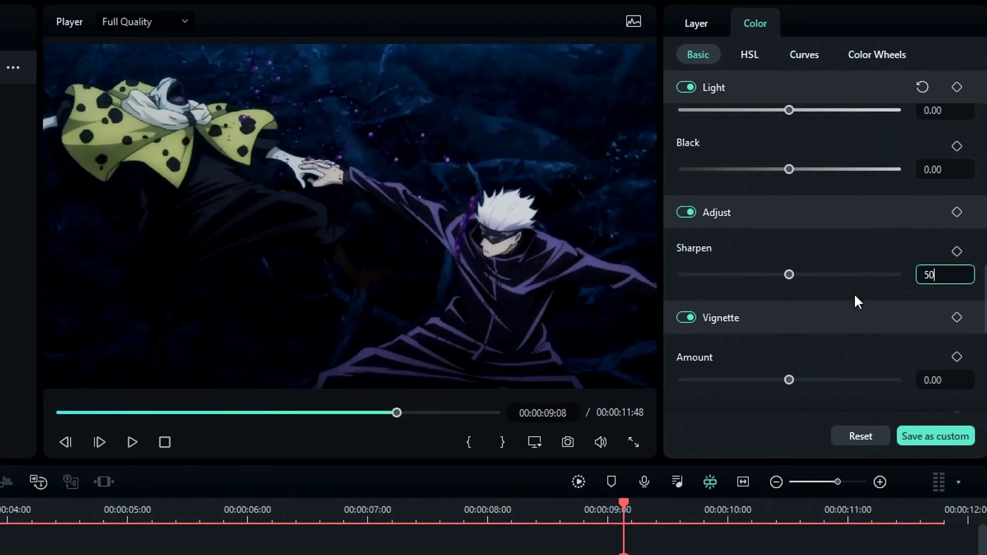
key(Return)
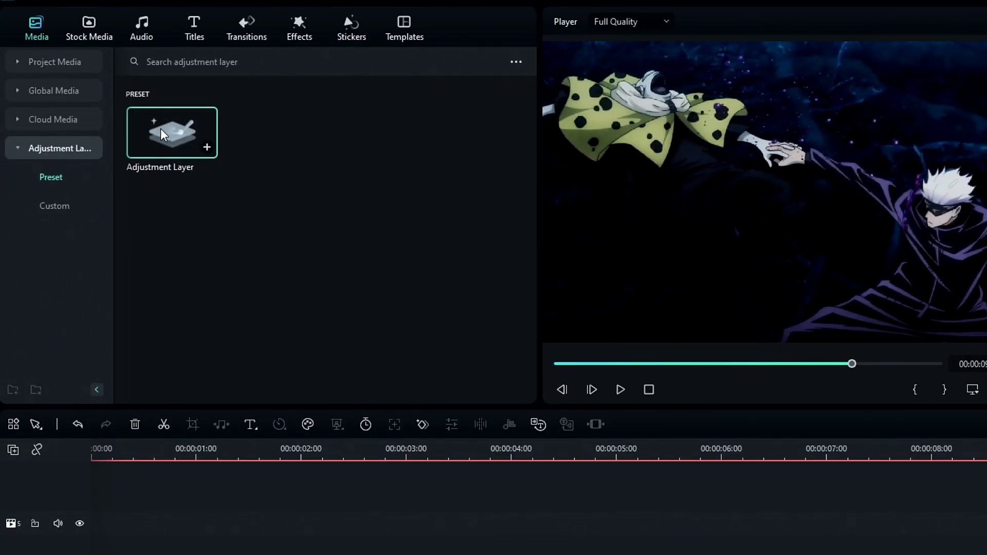
Add a second adjustment layer above the first, stretch it to the clip's end and mark it teal.
drag(160, 133, 61, 554)
drag(444, 459, 976, 459)
right_click(394, 454)
click(455, 444)
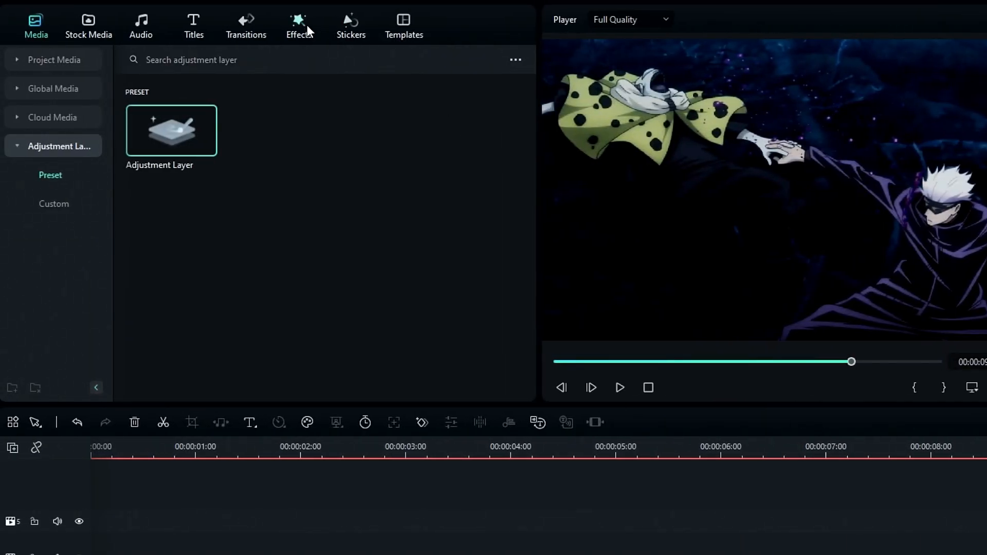
Apply the NewBlue FX Stylizer effect Mural to the second adjustment layer.
click(300, 23)
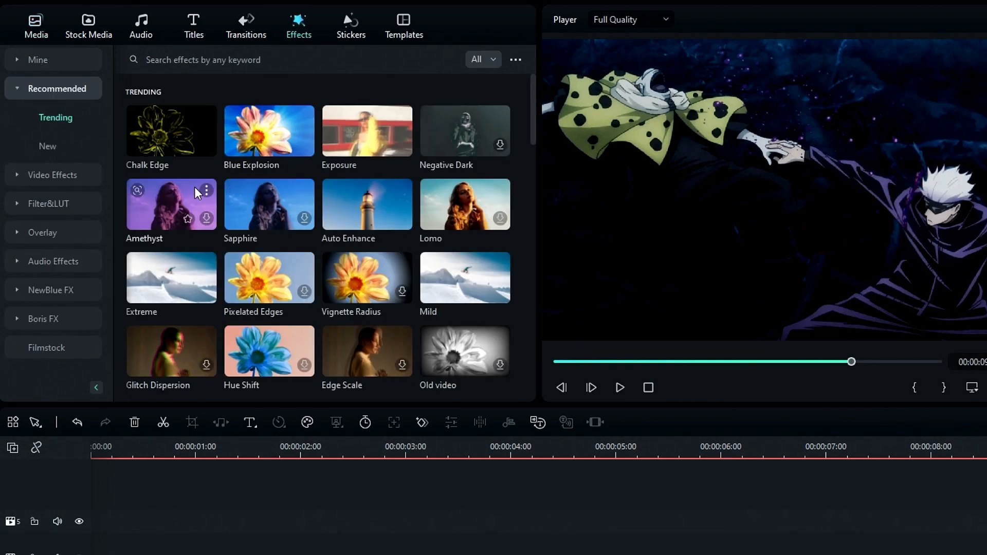
click(73, 291)
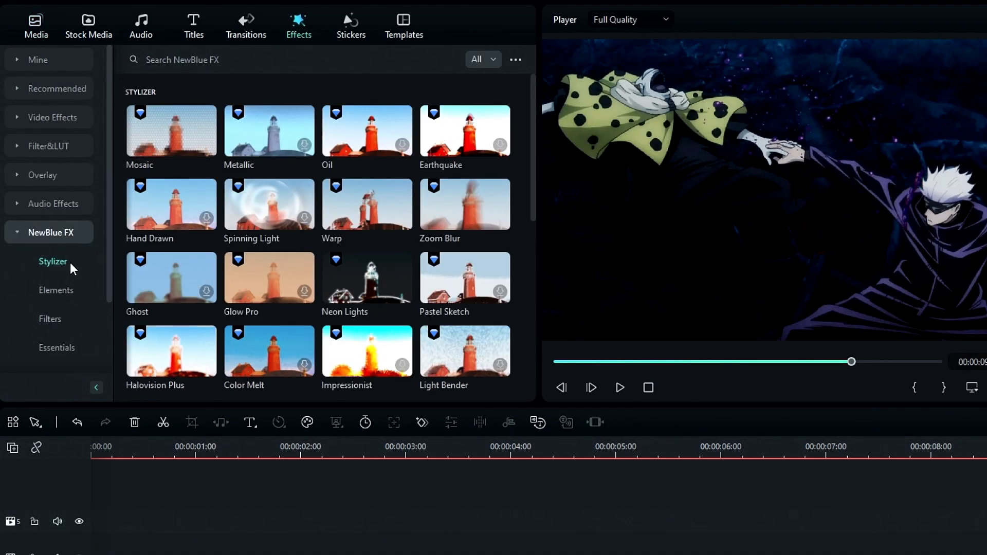
scroll(411, 241, down, 5)
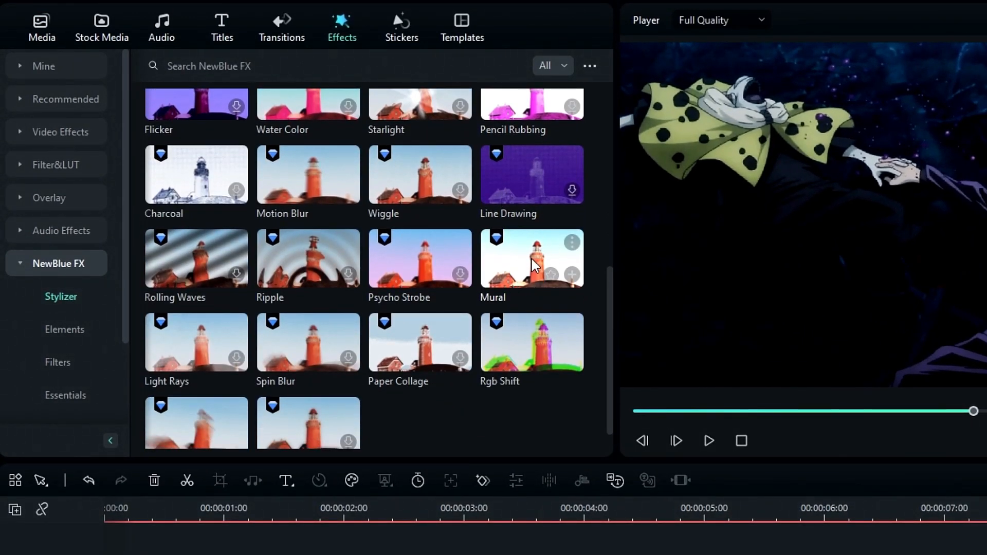
drag(535, 268, 532, 554)
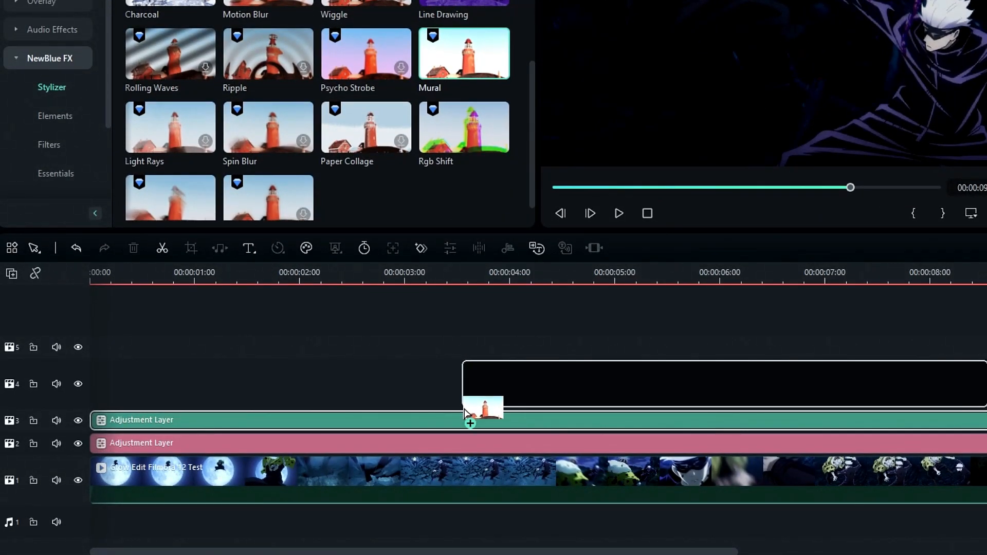
drag(464, 412, 465, 418)
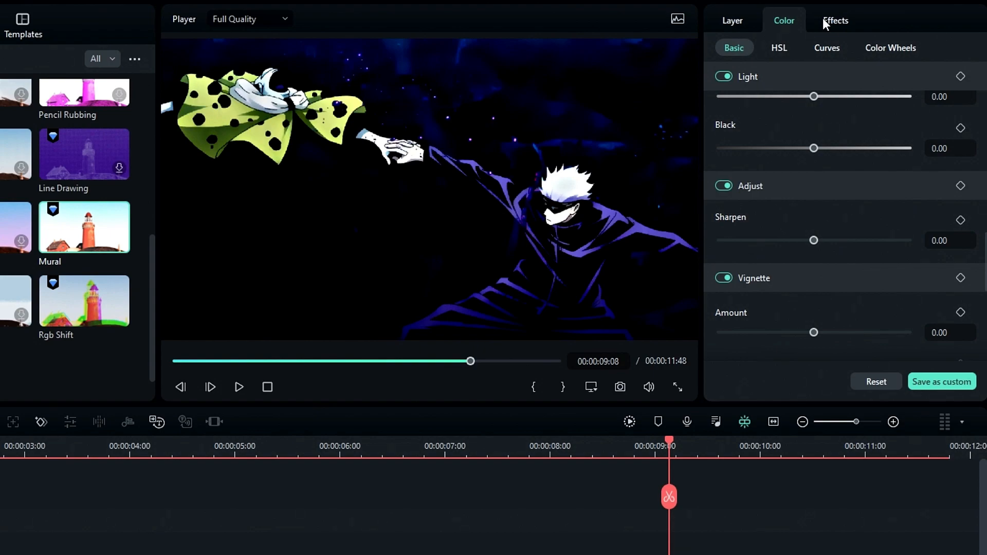
Set the Mural effect's brightness to -27.9 and contrast to 100.
click(823, 24)
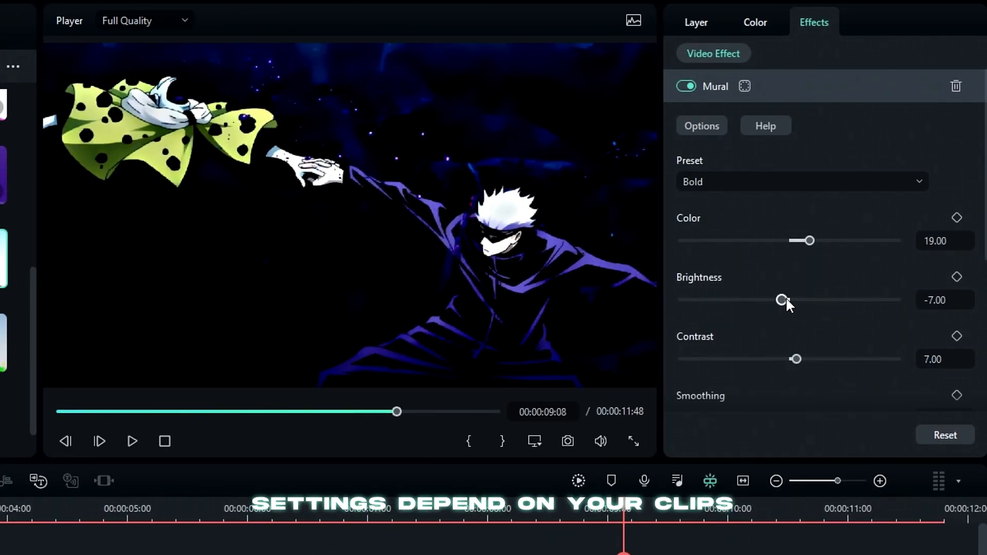
double_click(937, 299)
text(-2)
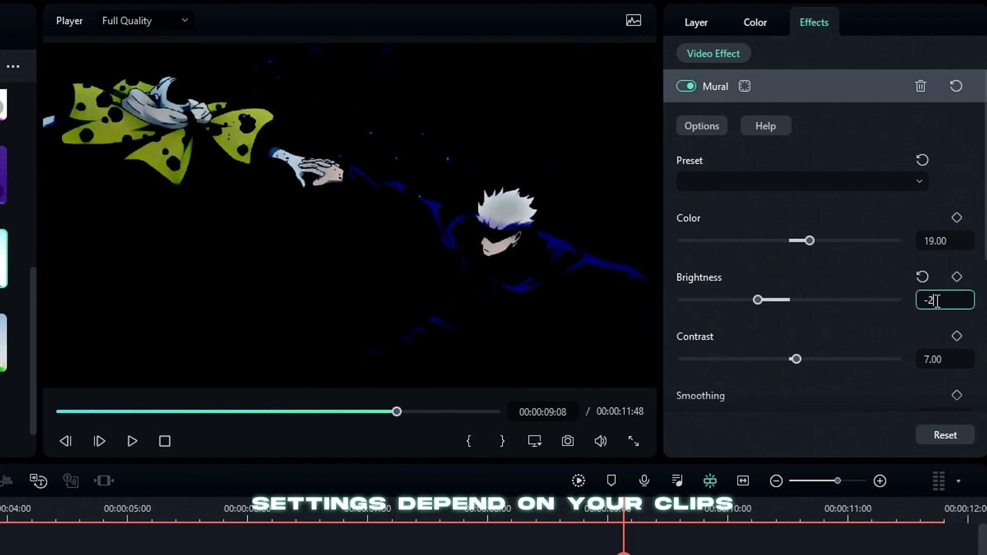
text(7.9)
key(Return)
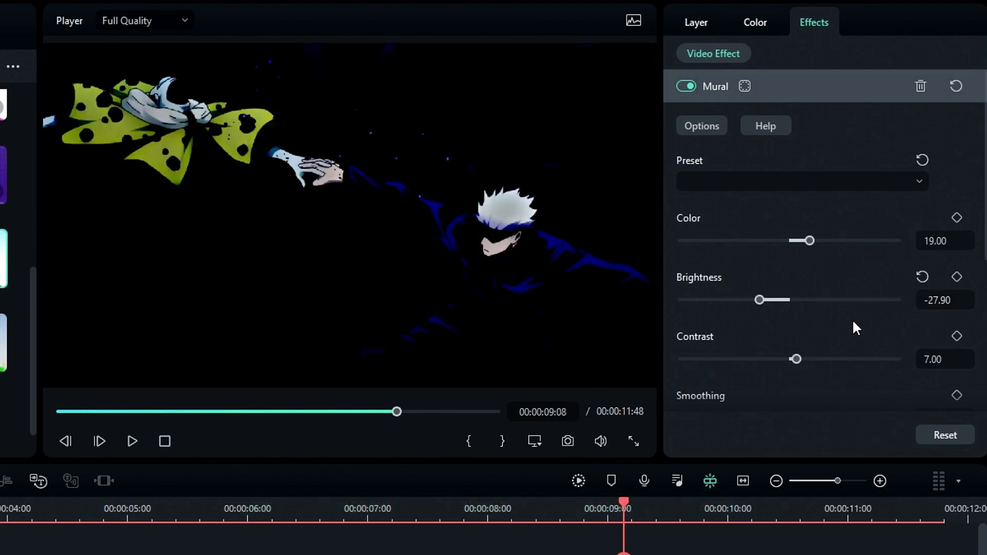
drag(797, 360, 902, 362)
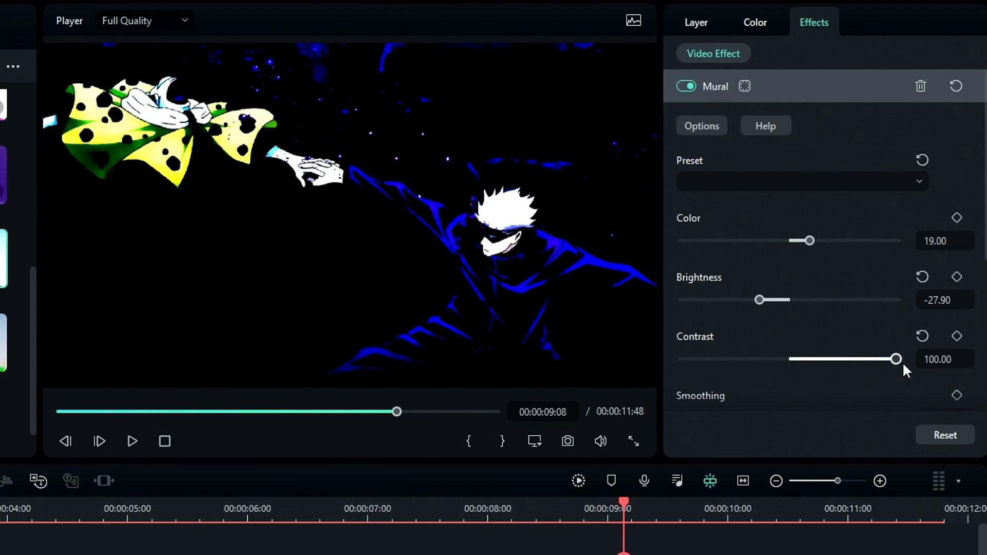
Set the Mural effect's smoothing to 76, the setting below it to its maximum, and increase the color amount.
scroll(824, 289, down, 3)
double_click(937, 254)
text(76)
key(Return)
drag(836, 313, 906, 319)
scroll(849, 276, up, 3)
mouse_move(810, 241)
mouse_down()
mouse_move(866, 240)
mouse_move(708, 242)
mouse_move(900, 242)
mouse_move(839, 238)
mouse_move(850, 238)
mouse_up()
click(935, 241)
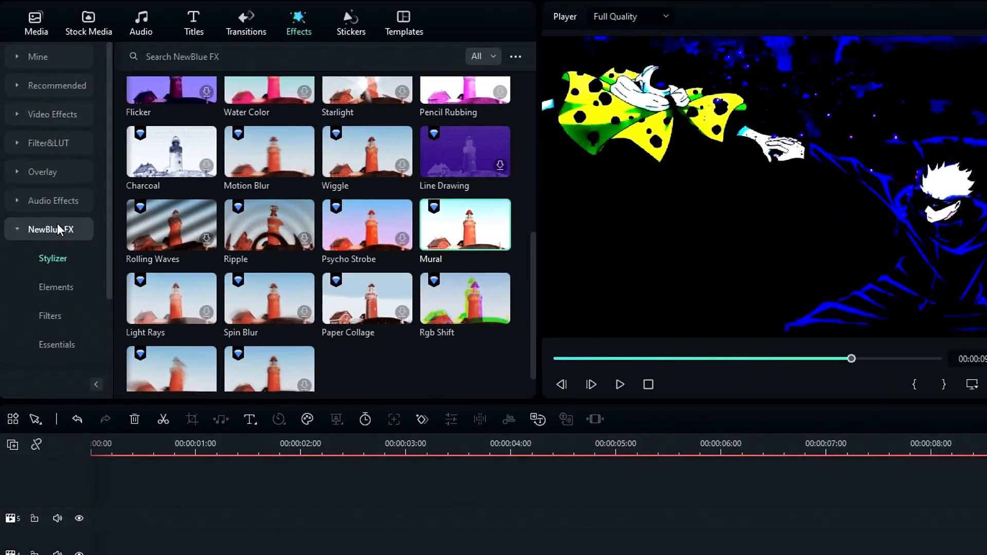
Apply the Boris FX Plus Lights effect BCC Plus Glow Edges to the second adjustment layer.
click(57, 223)
click(66, 259)
scroll(56, 263, down, 5)
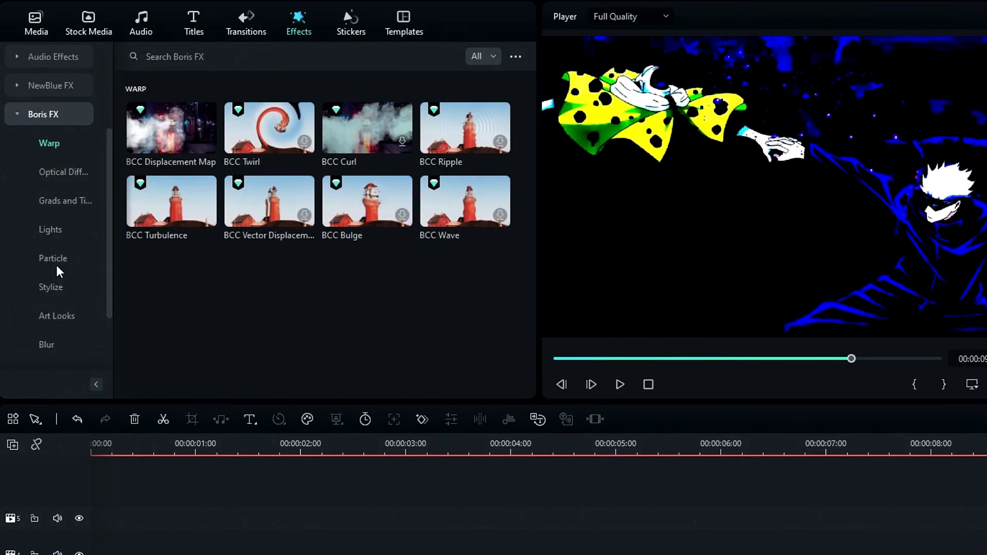
click(46, 287)
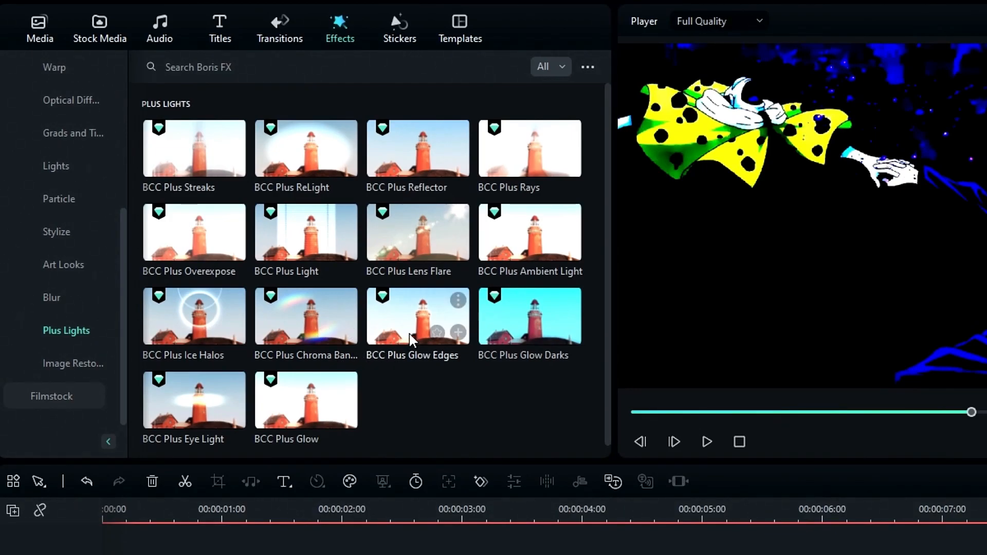
drag(389, 314, 359, 554)
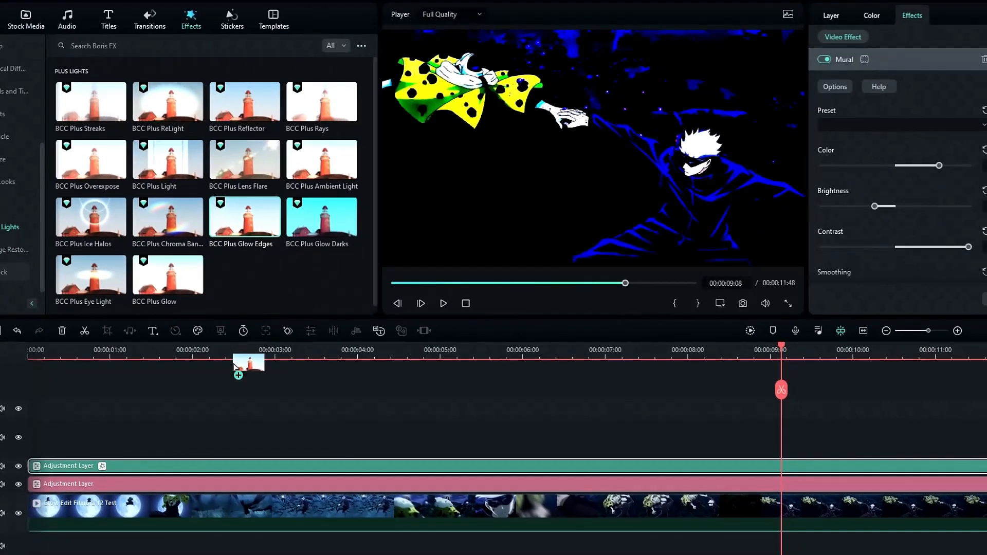
drag(204, 463, 205, 465)
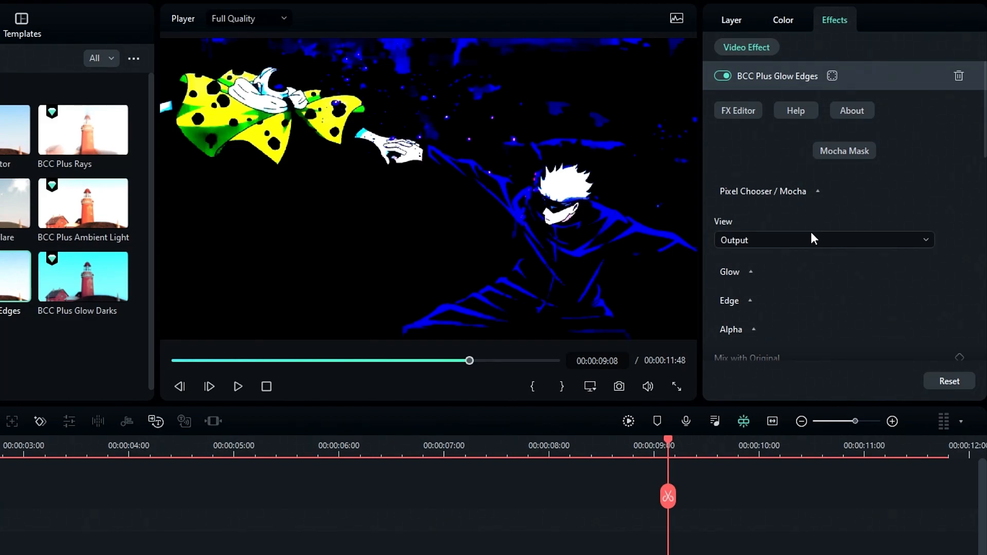
Set the BCC Plus Glow Edges glow brightness to 800 and edge brightness to 20.
scroll(733, 206, down, 2)
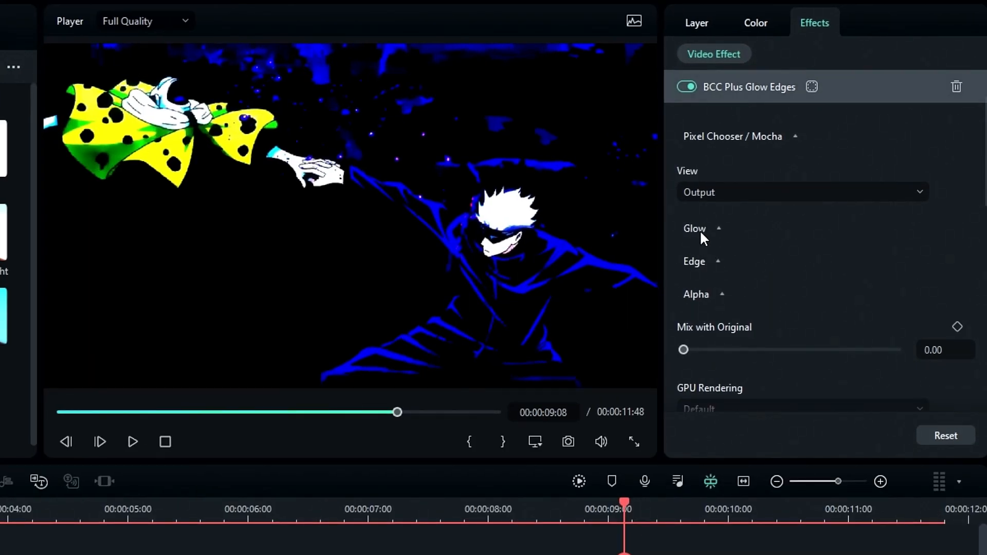
click(699, 230)
drag(704, 329, 892, 330)
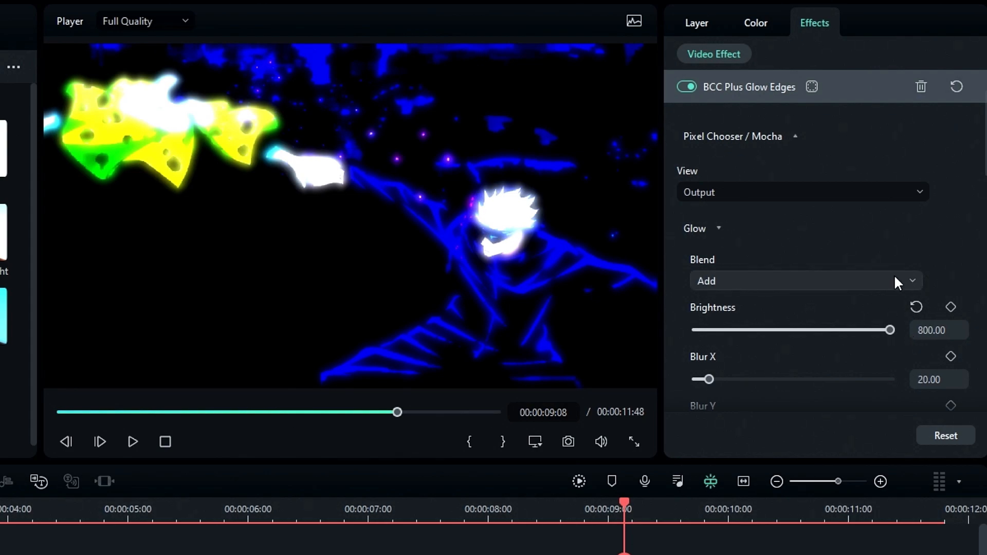
scroll(856, 315, down, 5)
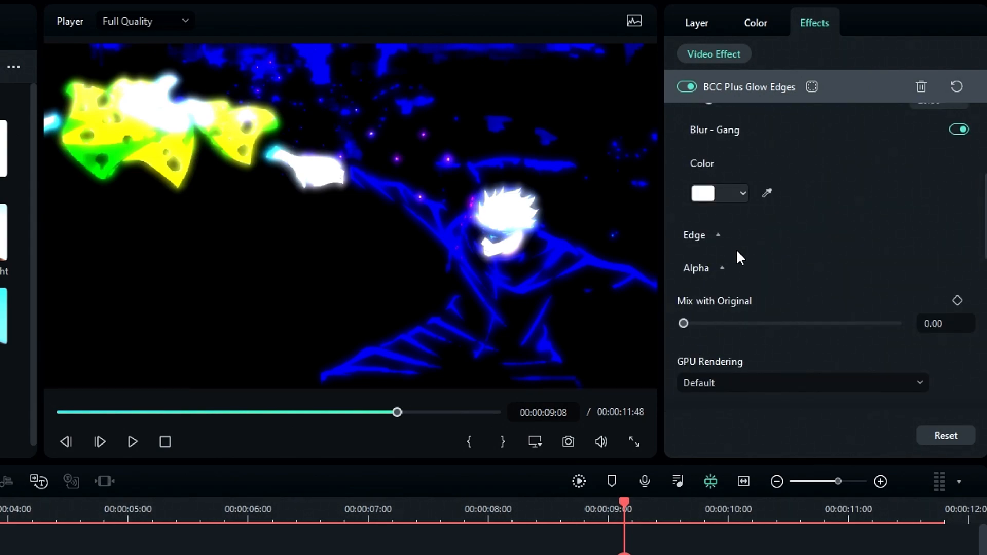
click(740, 239)
drag(787, 286, 890, 287)
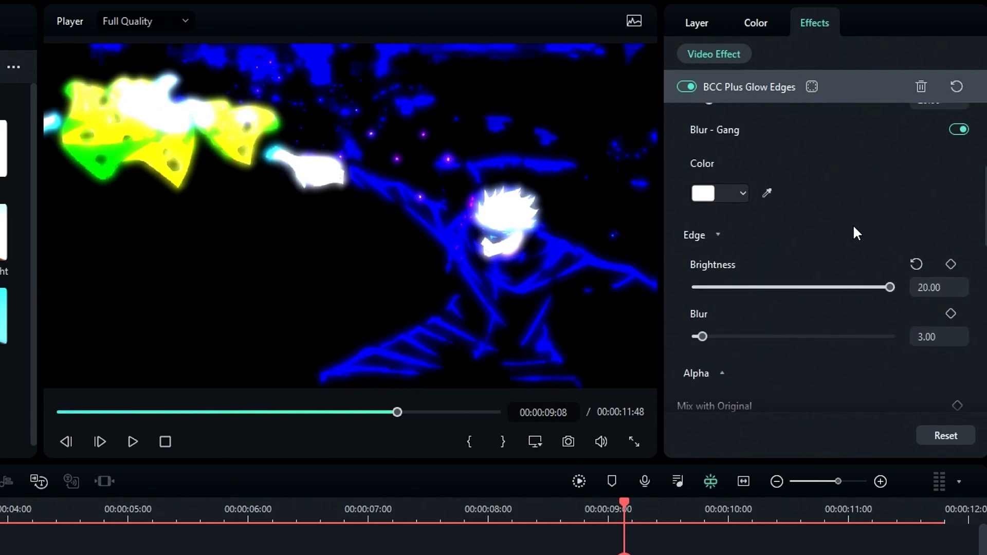
Set the first BCC Plus Glow Edges effect's GPU rendering to 32 bit float.
scroll(859, 234, down, 3)
click(740, 323)
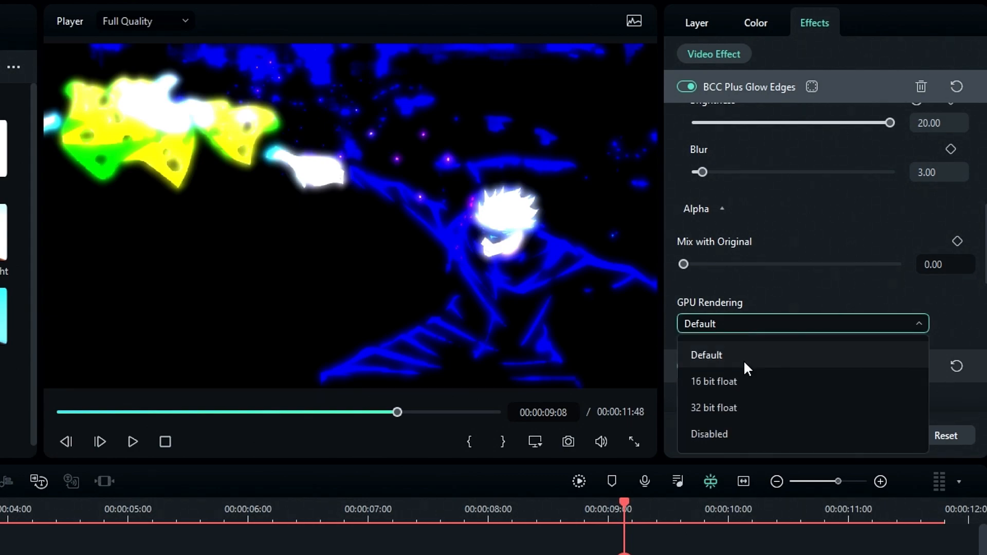
click(742, 408)
Change the glow color of the BCC Plus Glow Edges effect from the swatches to dark magenta.
scroll(805, 243, up, 5)
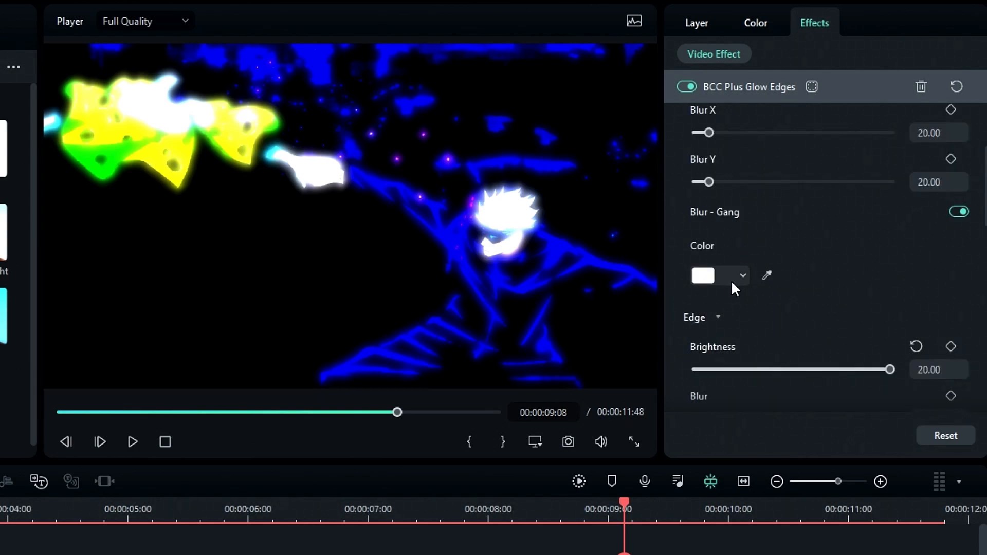
click(741, 277)
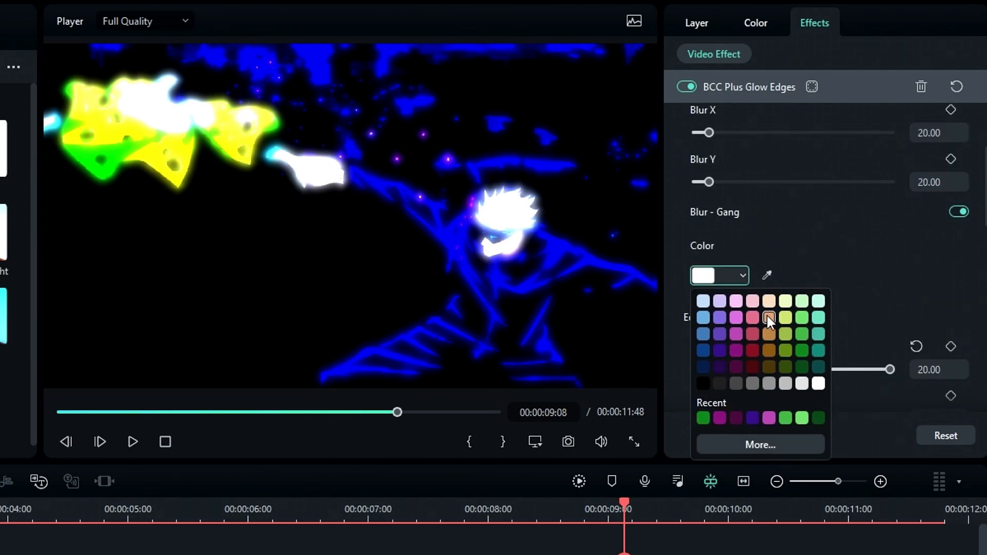
click(719, 350)
click(727, 278)
click(736, 350)
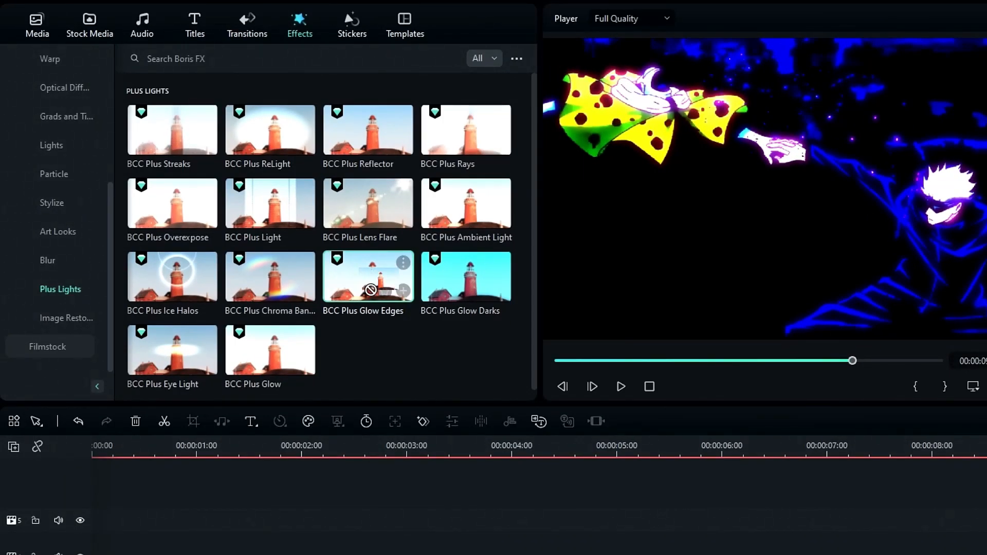
Apply a second BCC Plus Glow Edges effect to the same adjustment layer and find its settings.
drag(371, 290, 328, 554)
drag(214, 468, 216, 467)
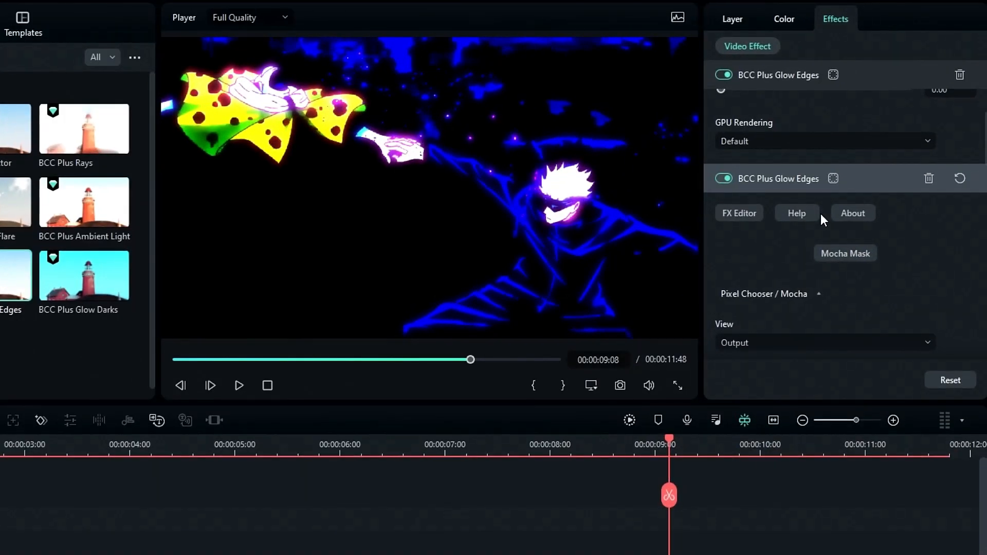
scroll(900, 168, down, 3)
scroll(804, 231, down, 5)
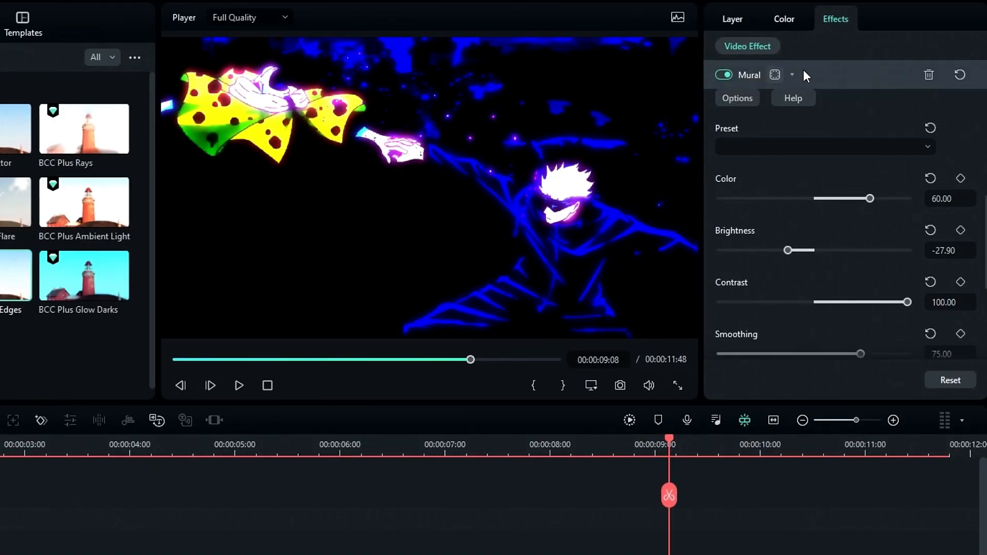
scroll(808, 172, up, 6)
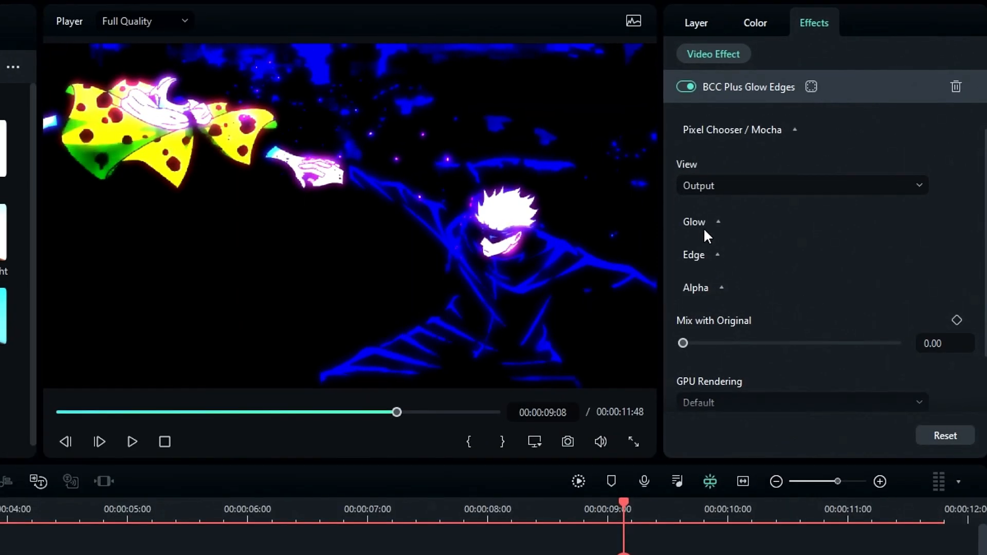
Set the second Glow Edges effect's glow brightness to 800, and Blur X and Blur Y to 150.
click(732, 194)
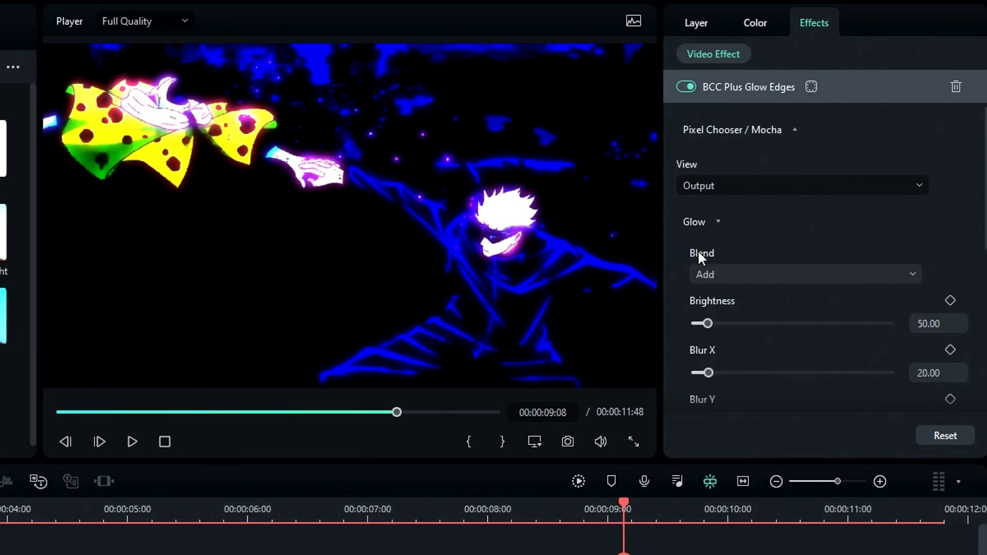
scroll(749, 313, down, 2)
drag(708, 241, 893, 241)
click(955, 291)
text(150)
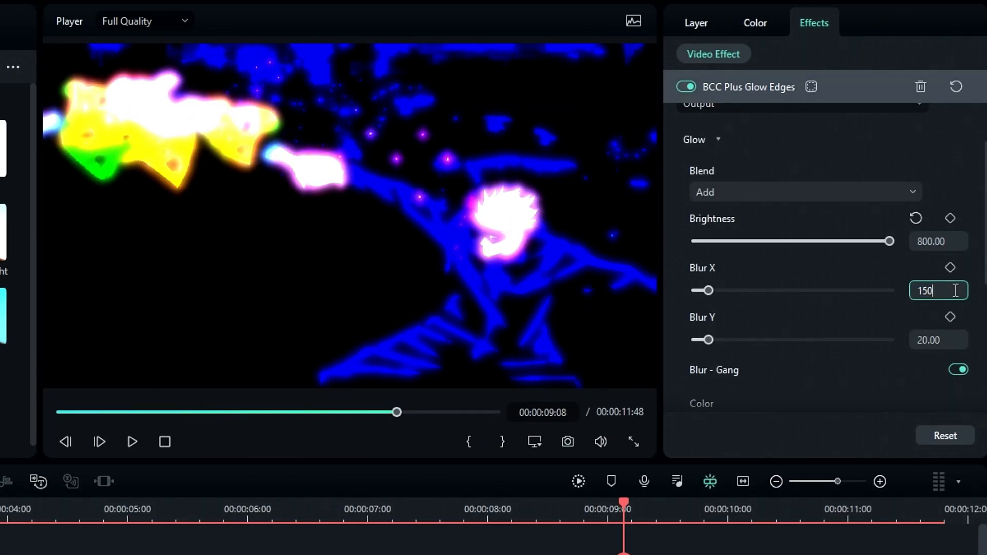
key(Return)
click(945, 340)
text(150)
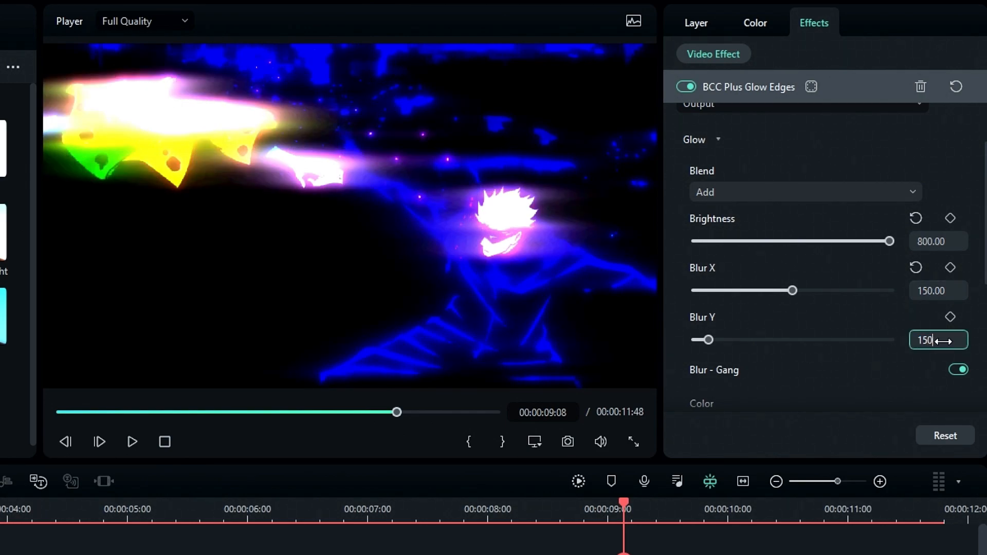
key(Return)
Set the edge brightness of the second Glow Edges effect to 10.
scroll(802, 244, down, 6)
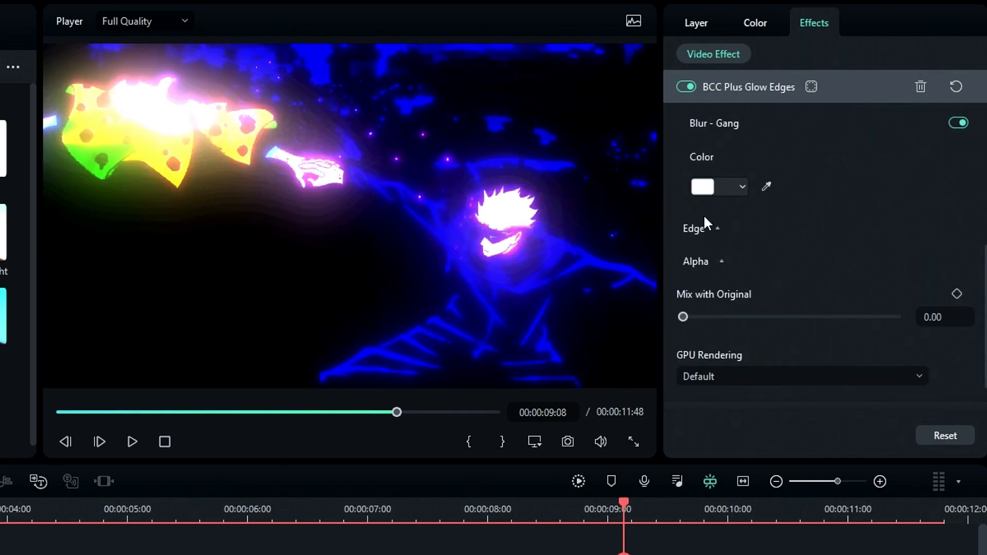
click(712, 228)
drag(786, 281, 846, 277)
click(941, 284)
text(10)
key(Return)
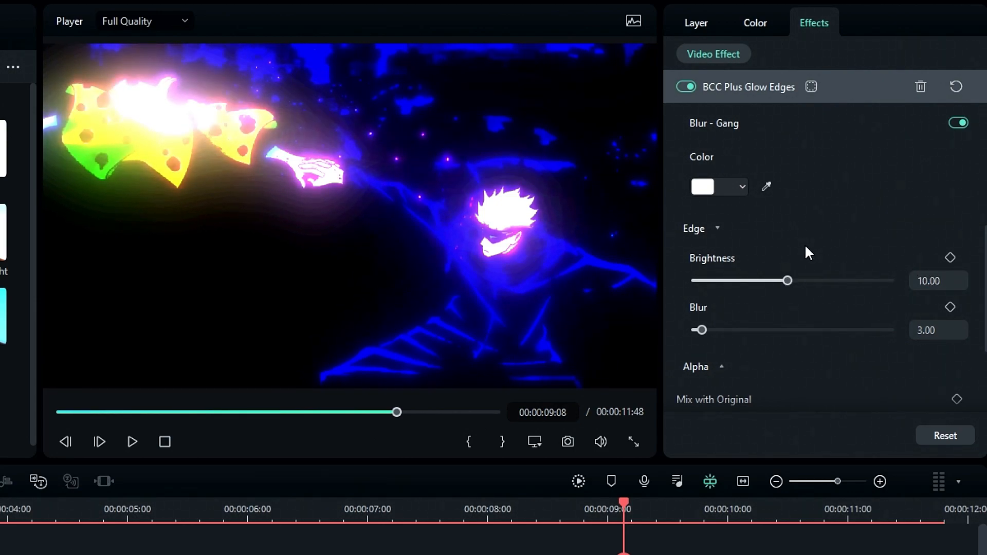
Set the second Glow Edges effect's GPU rendering to 32 bit float and its glow color to green.
scroll(806, 252, down, 3)
click(787, 323)
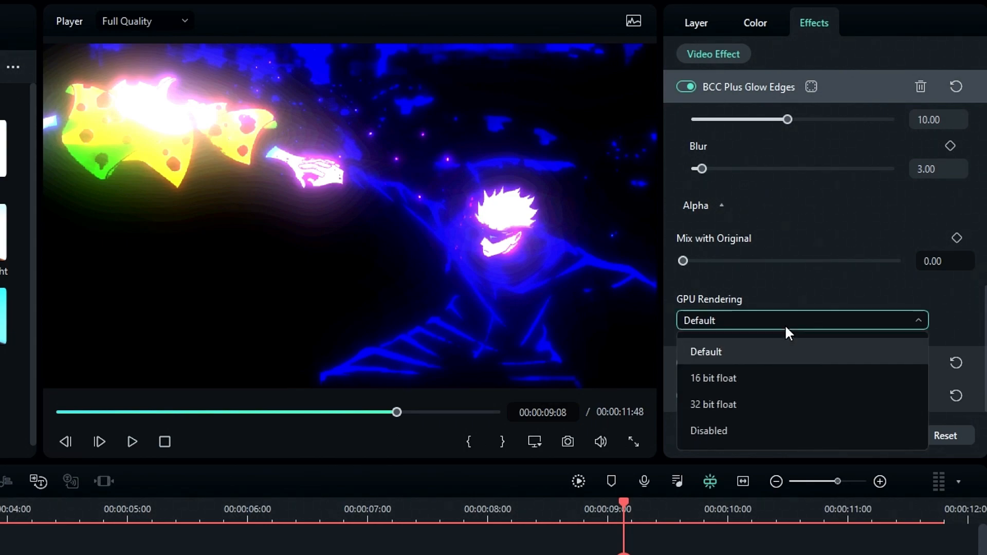
click(747, 404)
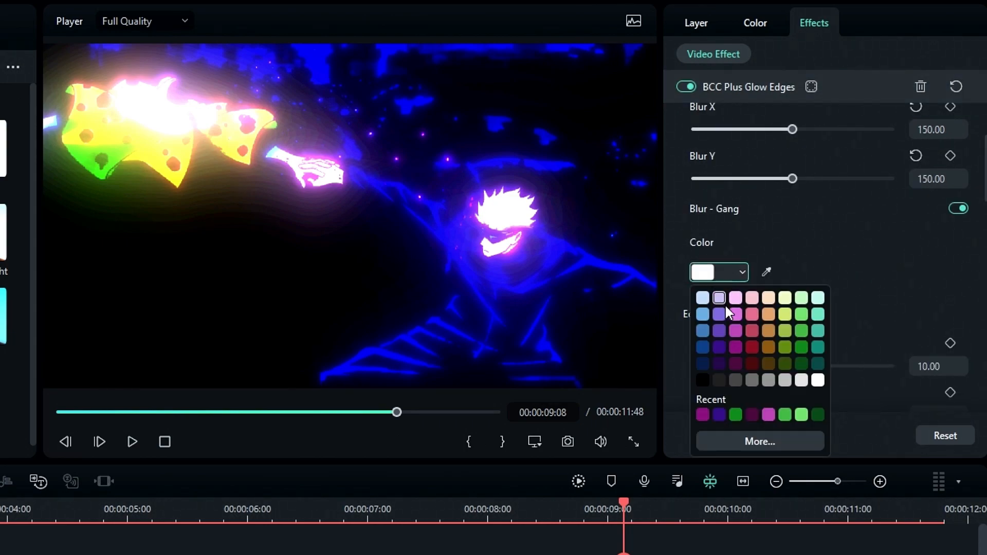
click(803, 345)
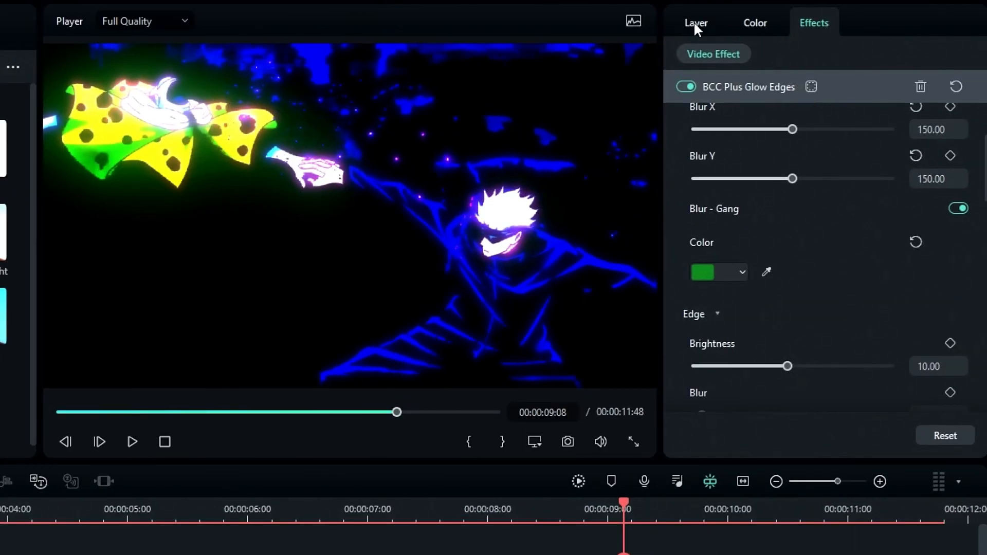
Set the blend mode of the glow adjustment layer to Screen.
click(797, 22)
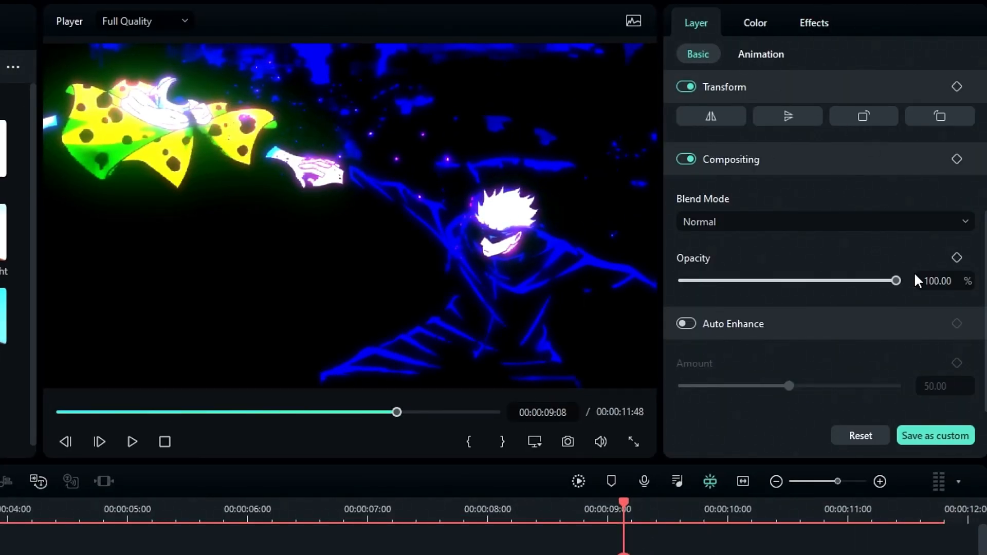
click(811, 222)
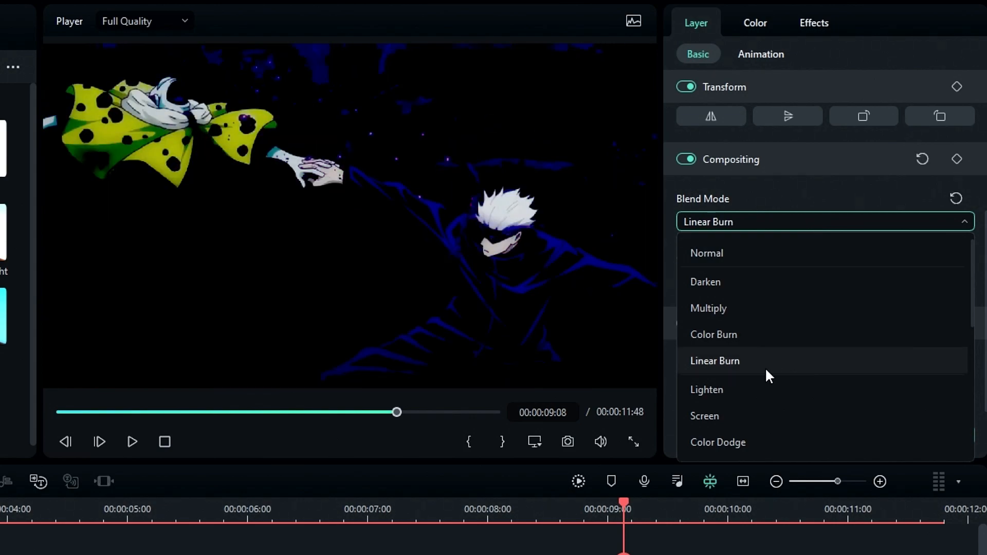
click(713, 416)
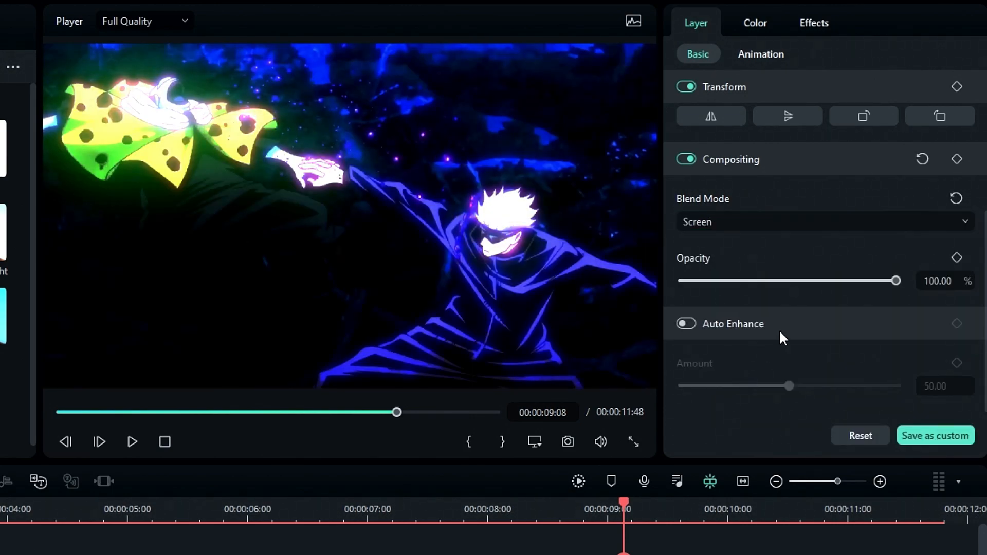
Reduce the glow adjustment layer's opacity to 5%.
drag(893, 281, 771, 282)
double_click(941, 281)
key(BackSpace)
key(BackSpace)
key(BackSpace)
text(5)
key(Return)
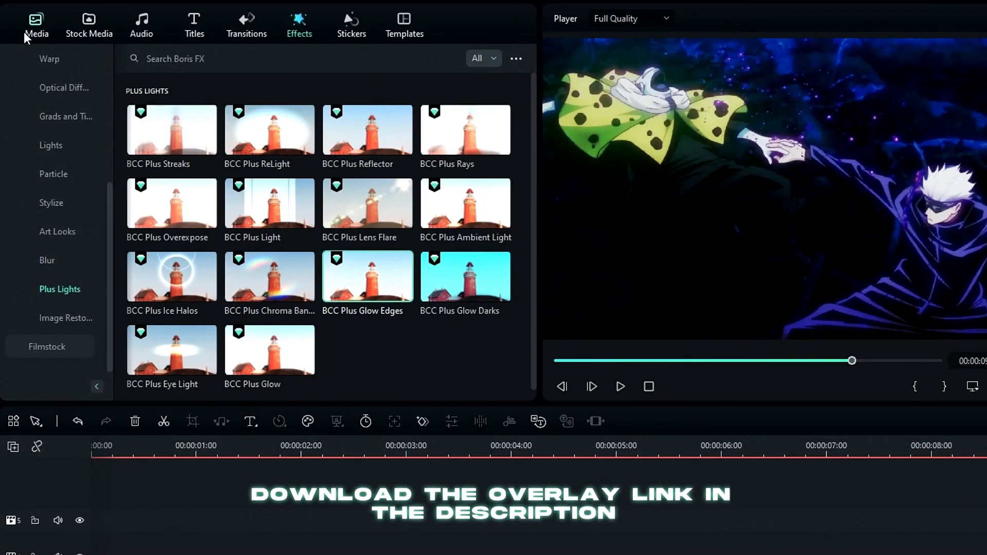
Add the Snapshot_8 overlay image on a track above the adjustment layers and extend it to the clip's full length.
click(20, 33)
click(36, 53)
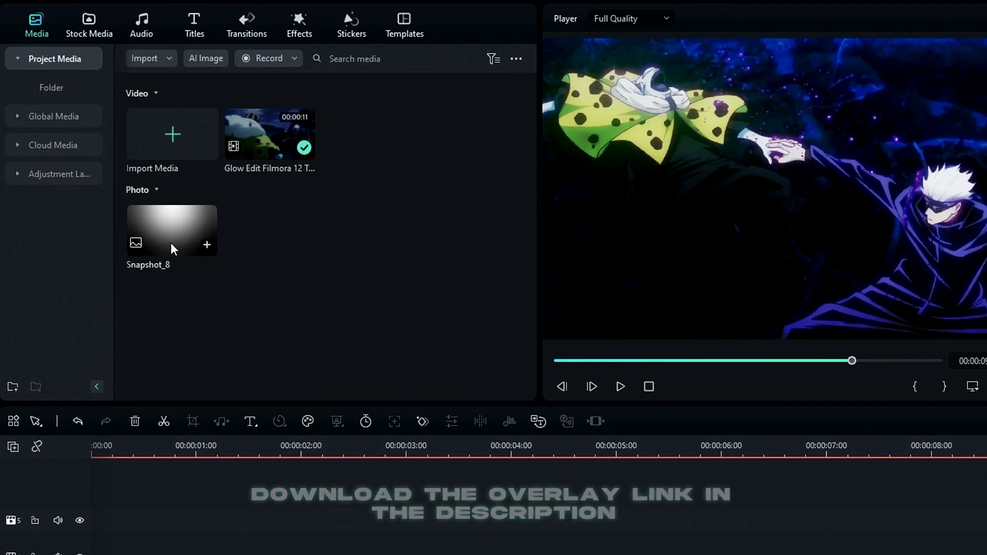
drag(135, 232, 84, 553)
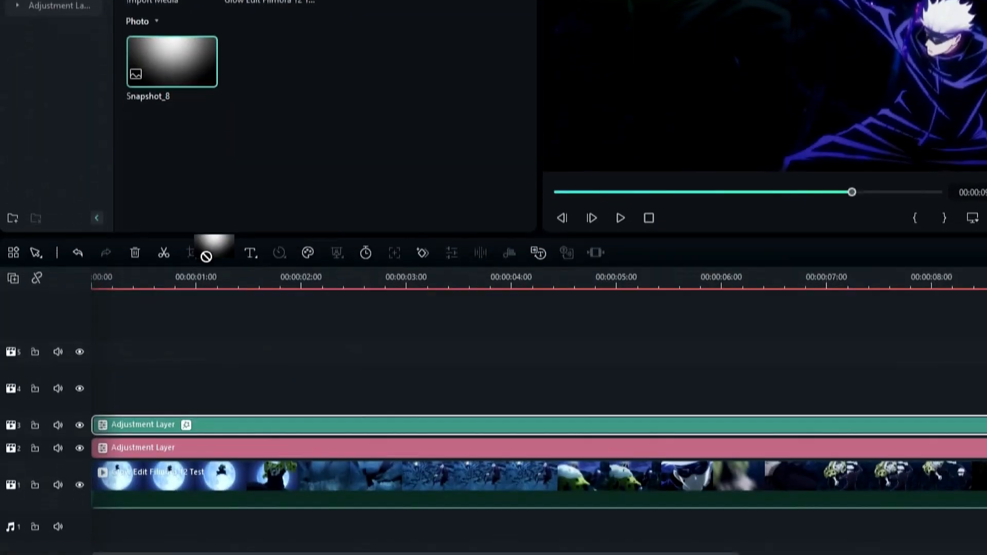
drag(439, 417, 976, 417)
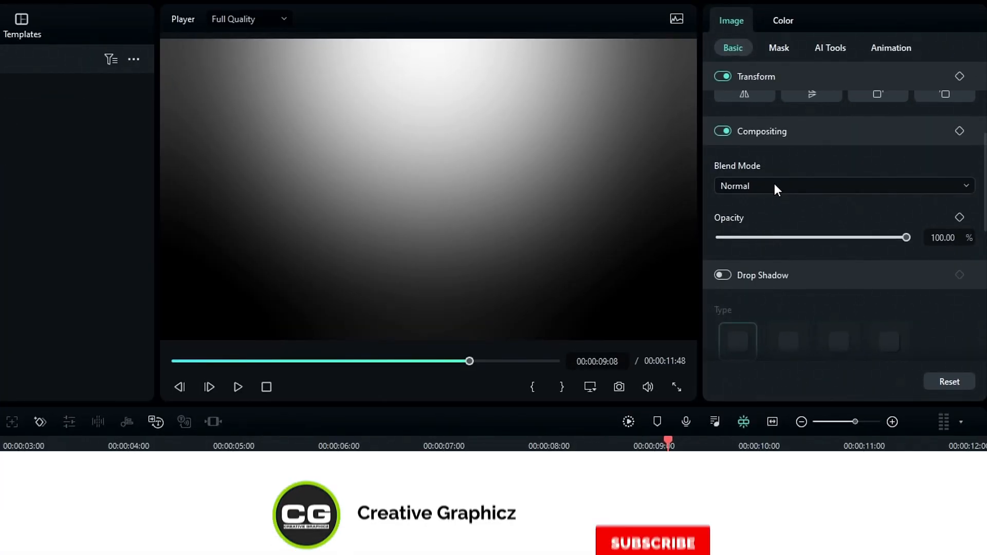
Set the Snapshot_8 image's blend mode to Overlay and its opacity to 60%.
click(847, 147)
scroll(845, 206, down, 5)
scroll(853, 199, up, 2)
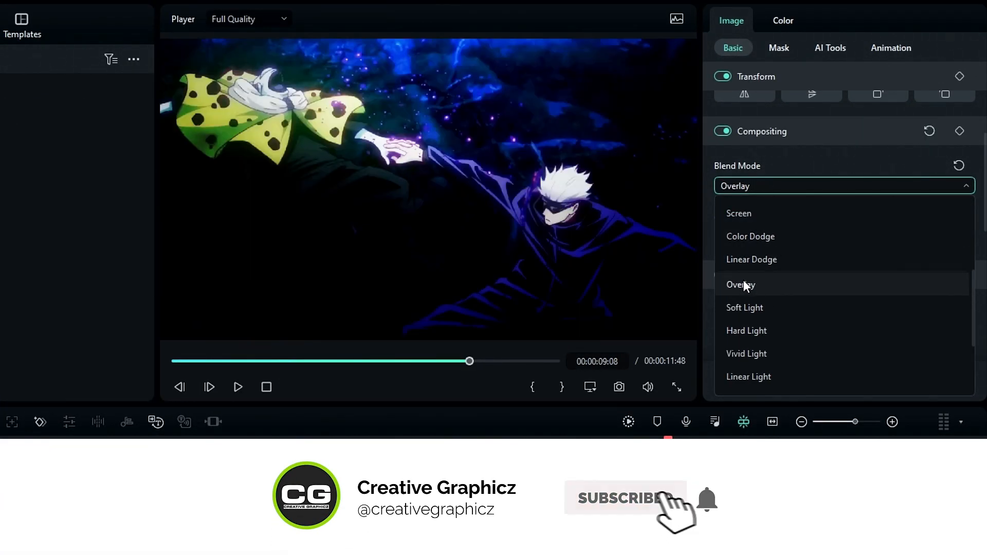
click(743, 281)
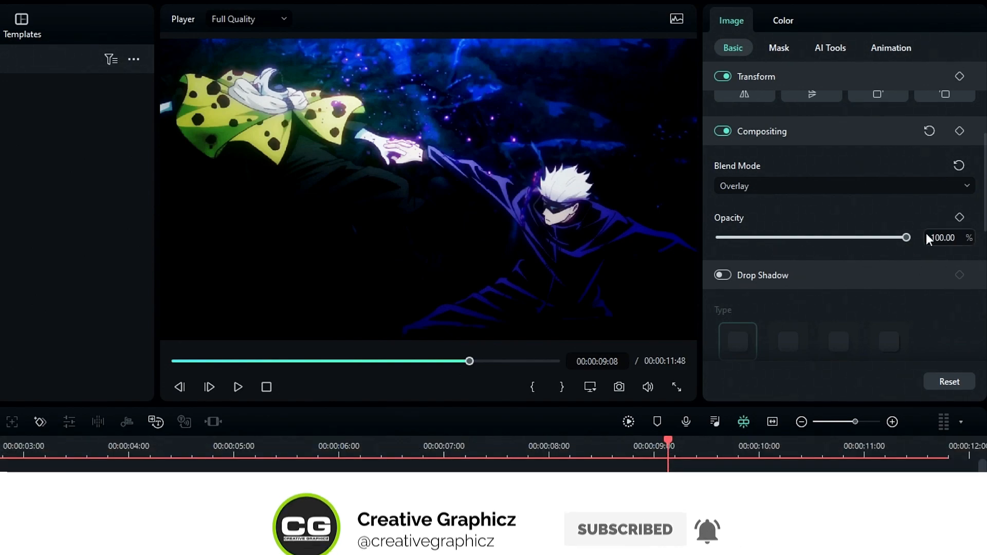
click(943, 237)
text(60)
key(Return)
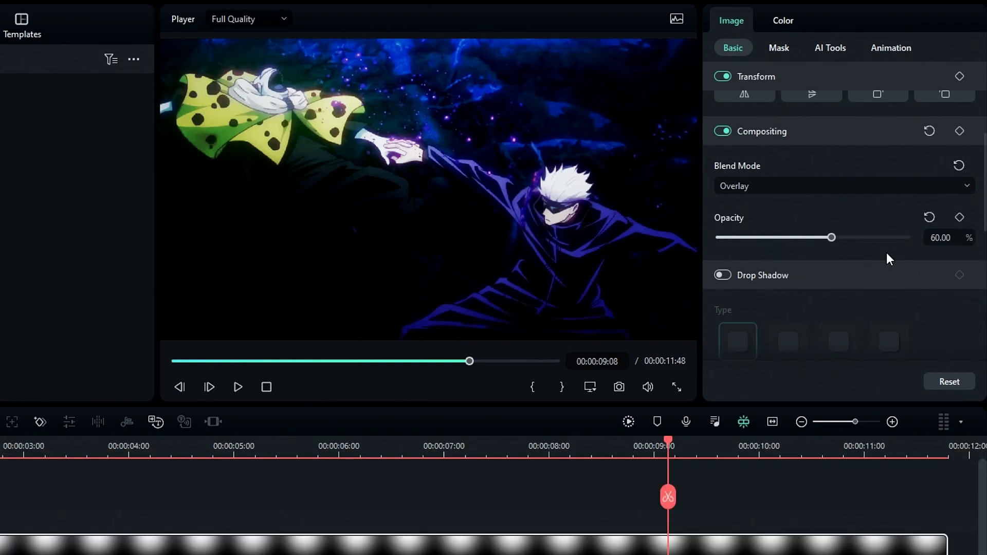
Set a transform value of the Snapshot_8 overlay image to 130.
scroll(816, 220, up, 4)
mouse_move(908, 131)
mouse_down()
mouse_move(872, 131)
mouse_move(911, 131)
mouse_move(901, 131)
mouse_up()
click(900, 131)
text(130)
key(Return)
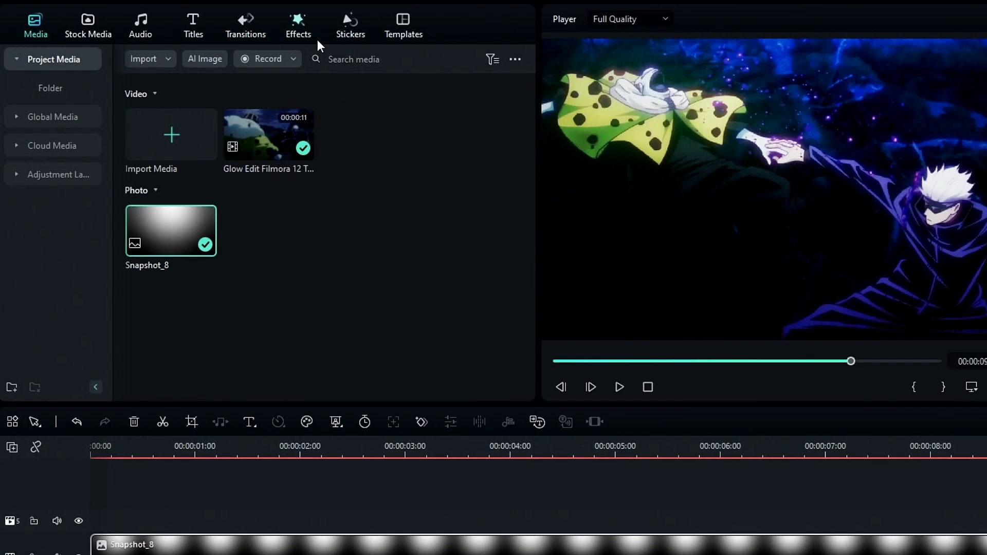
Add a new adjustment layer above the Snapshot_8 overlay and extend it to the clip's full length.
click(90, 180)
drag(141, 130, 49, 400)
drag(441, 399, 808, 398)
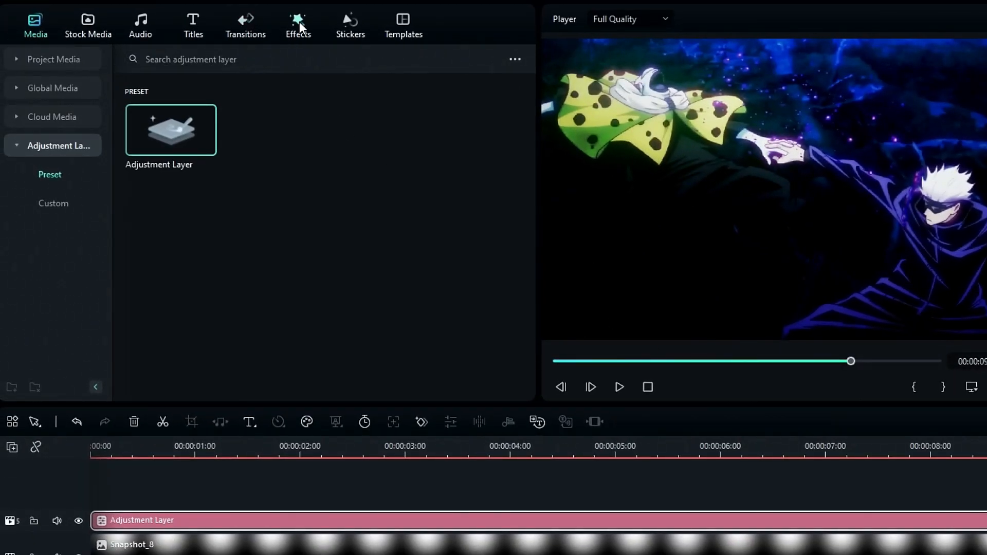
Apply the Flash Black shake effect to the top adjustment layer and raise its first setting to the maximum.
click(299, 22)
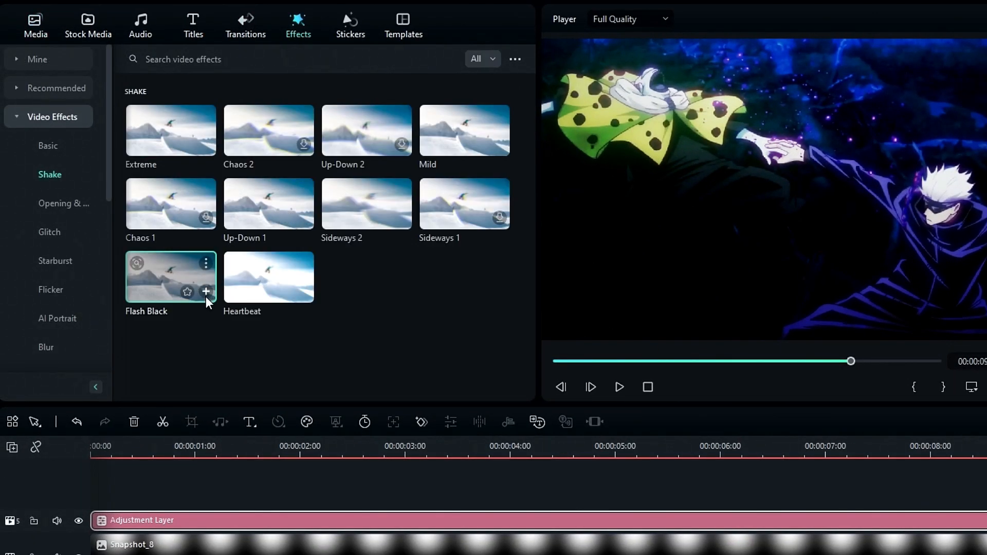
drag(152, 276, 203, 519)
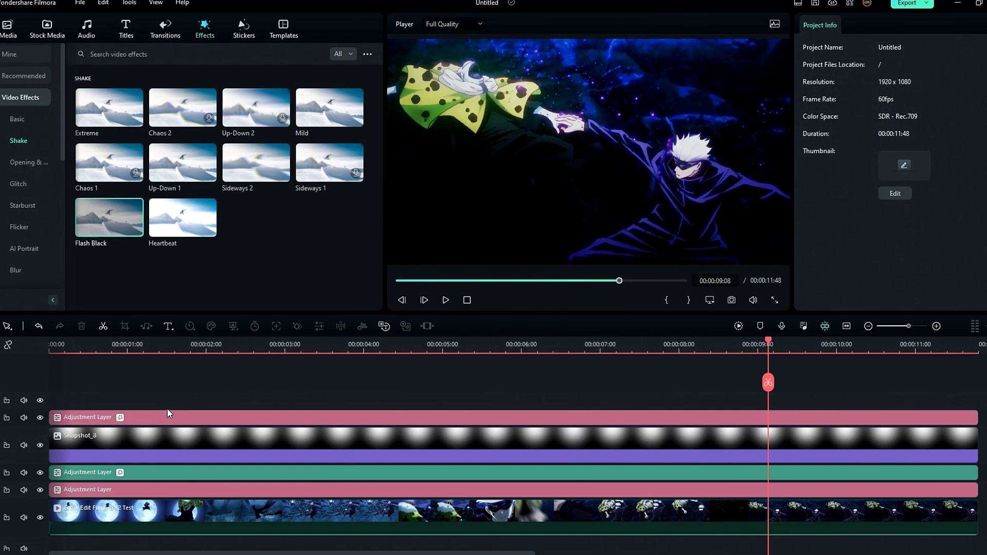
click(532, 421)
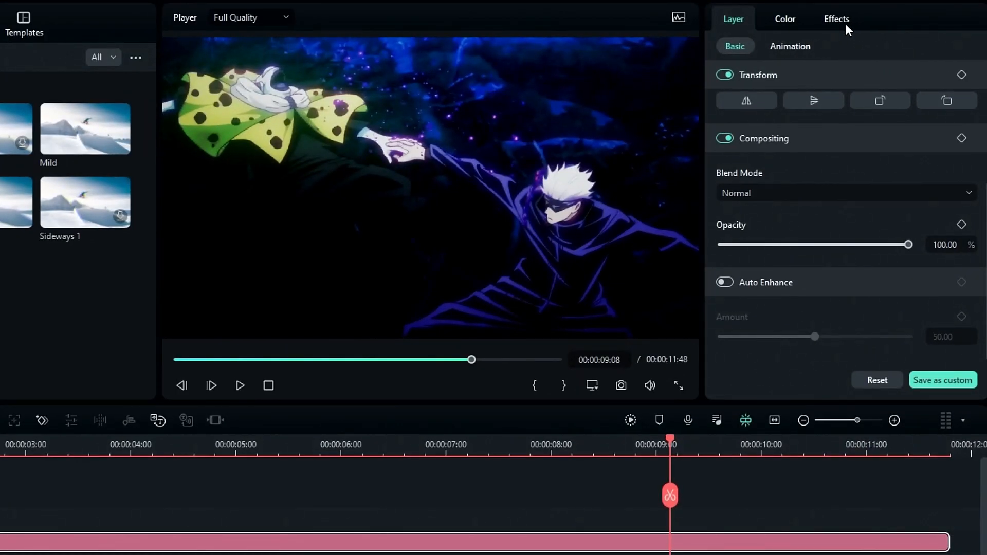
click(894, 25)
drag(815, 130, 930, 132)
Set the top adjustment layer's blend mode to Screen and lower its opacity.
click(735, 19)
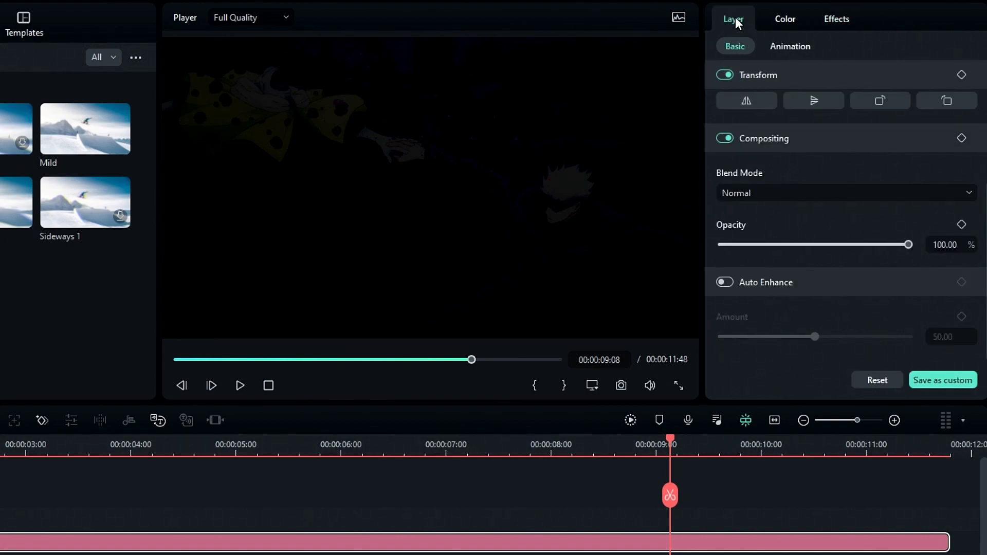
click(841, 192)
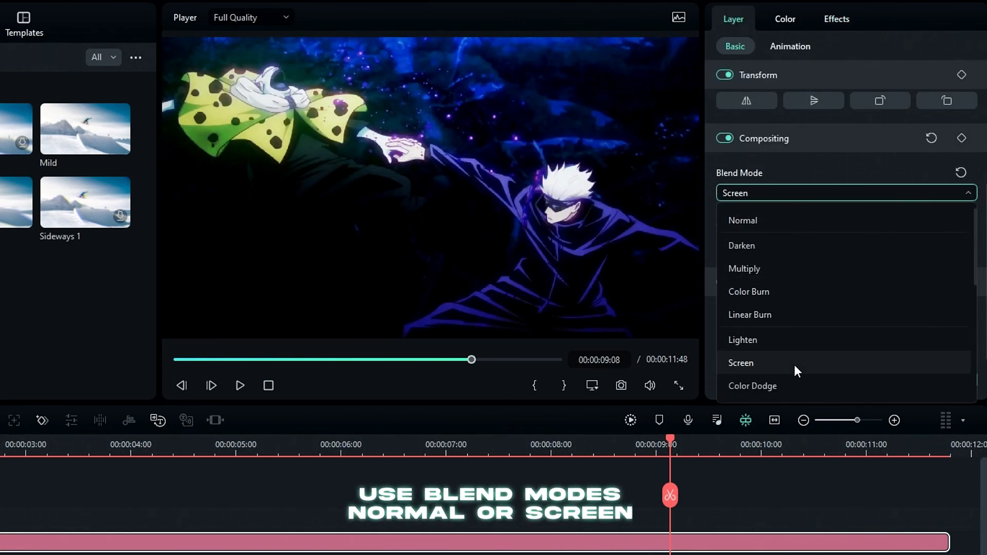
click(795, 365)
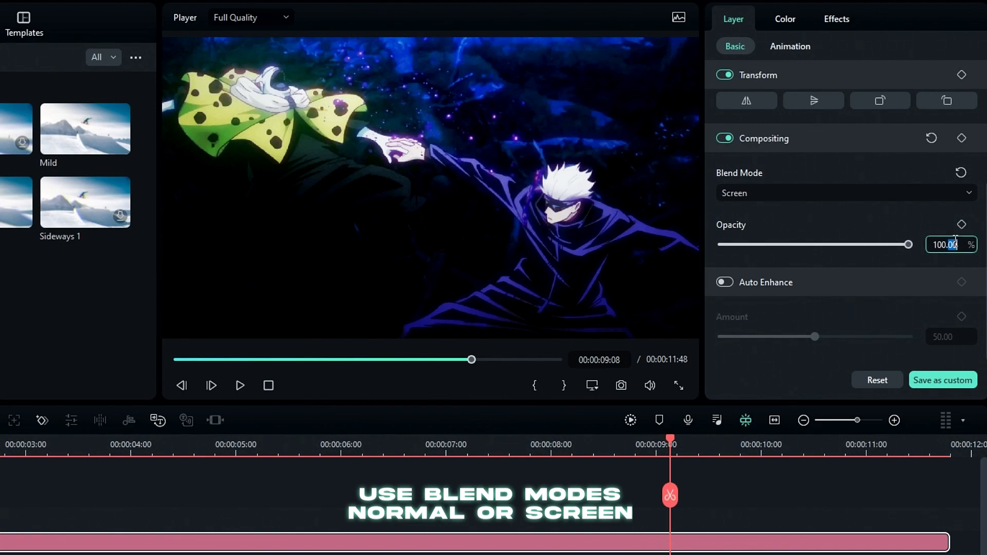
key(Return)
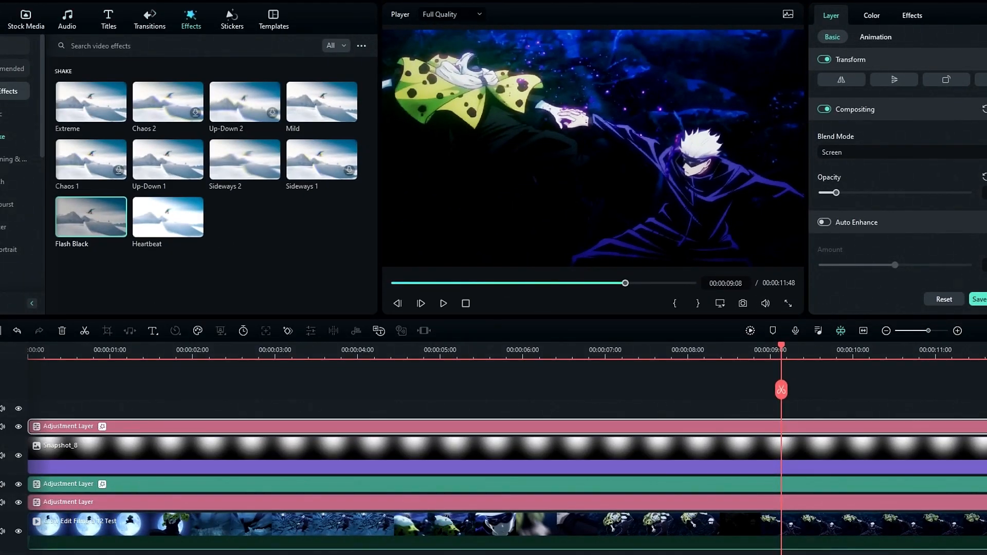
Return to the project media and render a timeline preview for smooth playback.
click(1, 19)
click(12, 46)
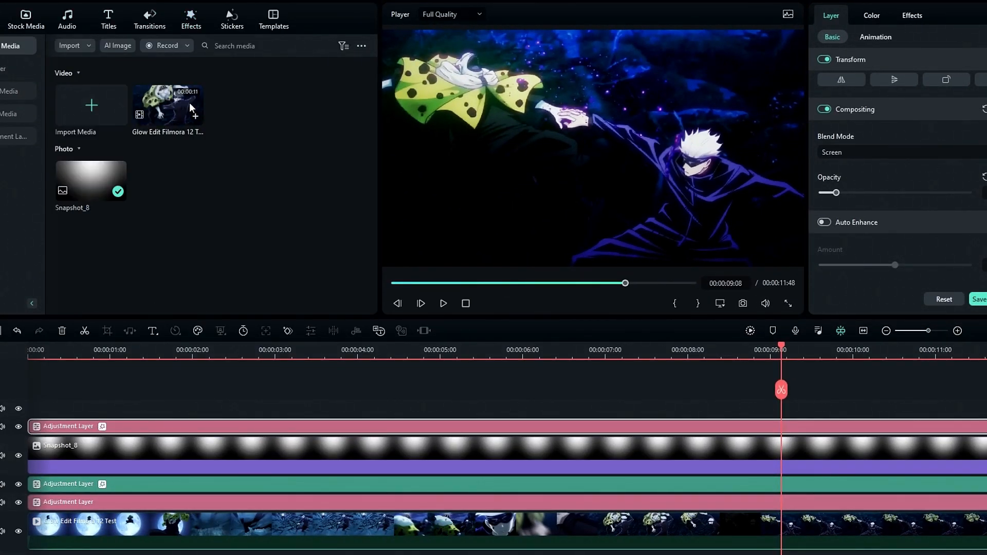
click(750, 331)
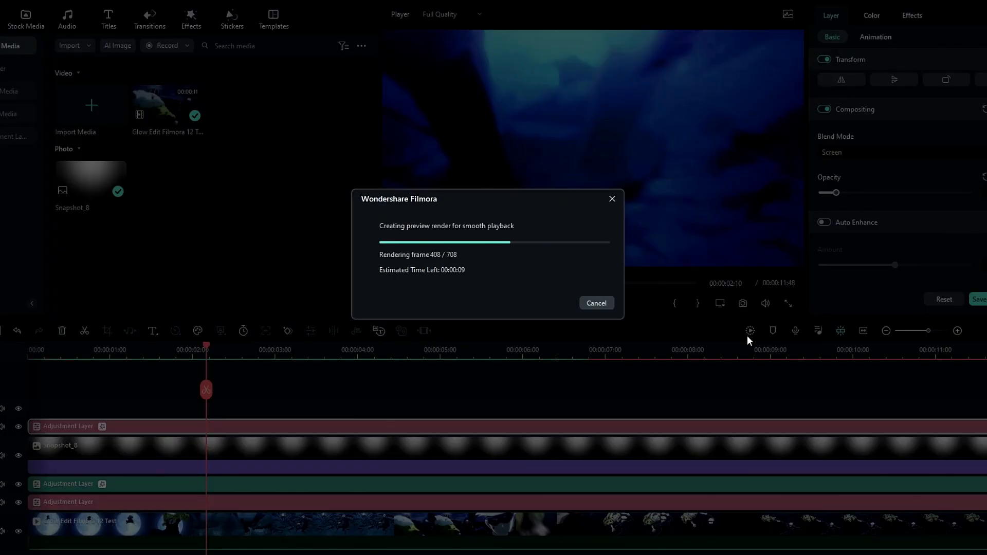